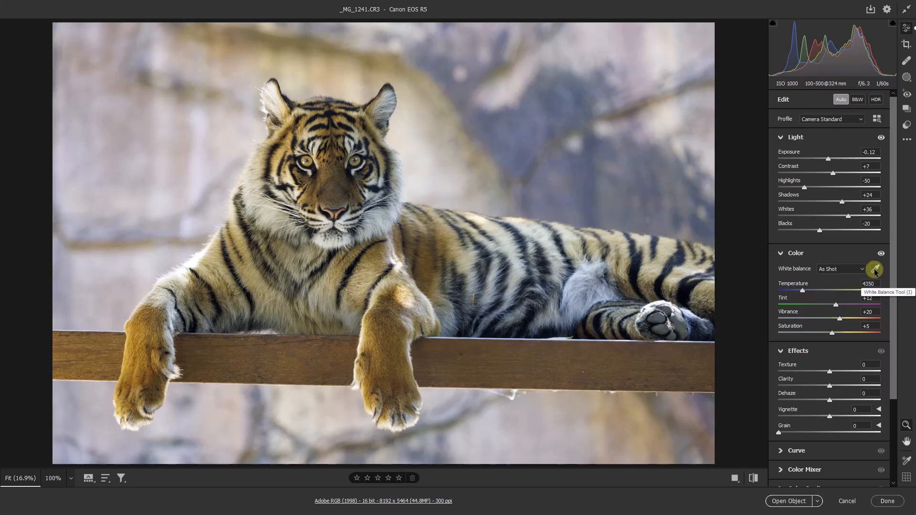
Step: Sample the white balance from the tiger's pale hip fur, and set the photo's vibrance to +29 and clarity to +59
left_click(573, 300)
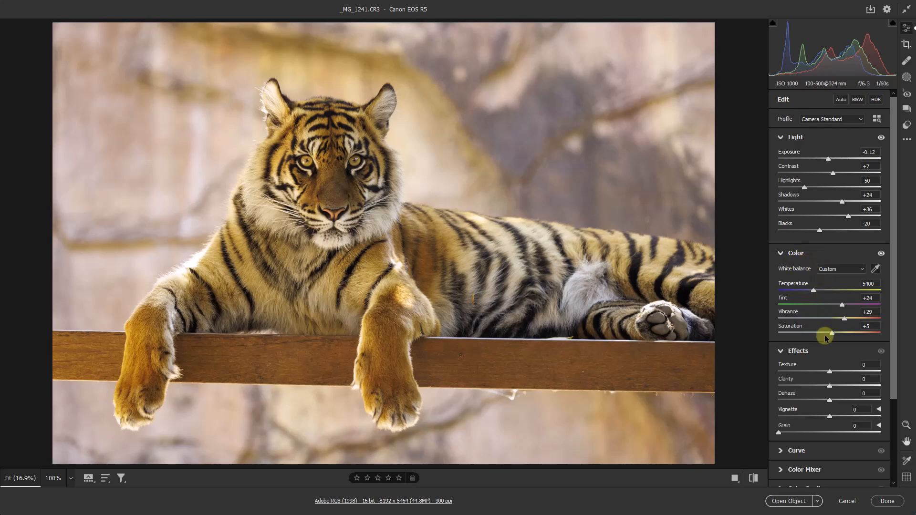
left_click(858, 386)
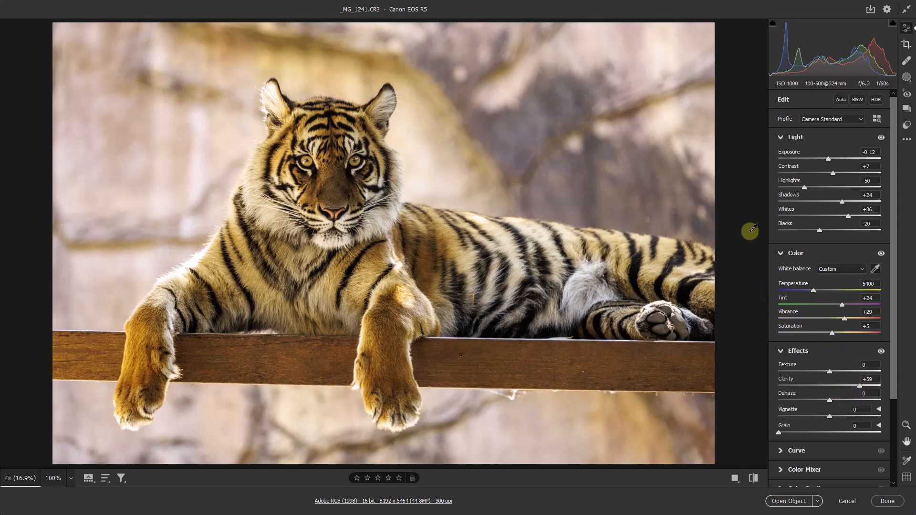
Step: Create a background mask and darken it with highlights at -86 and exposure at -0.65
left_click(907, 78)
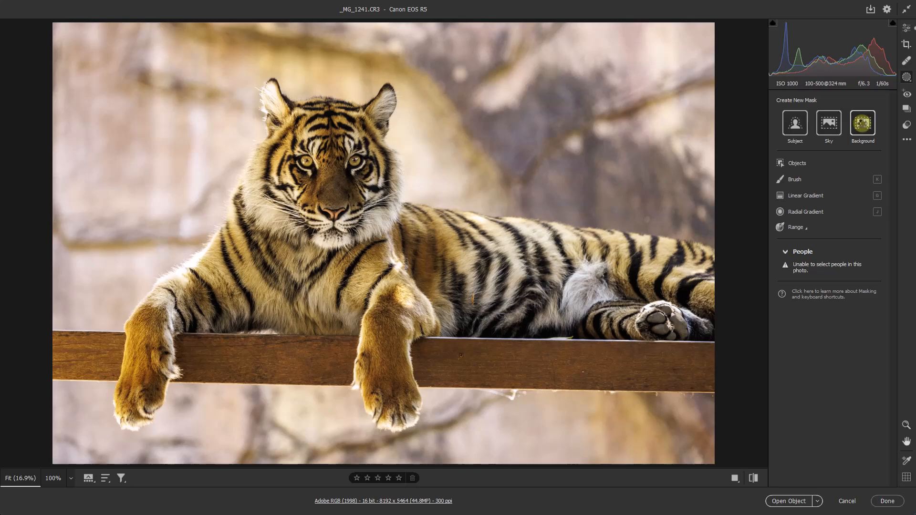
left_click(863, 122)
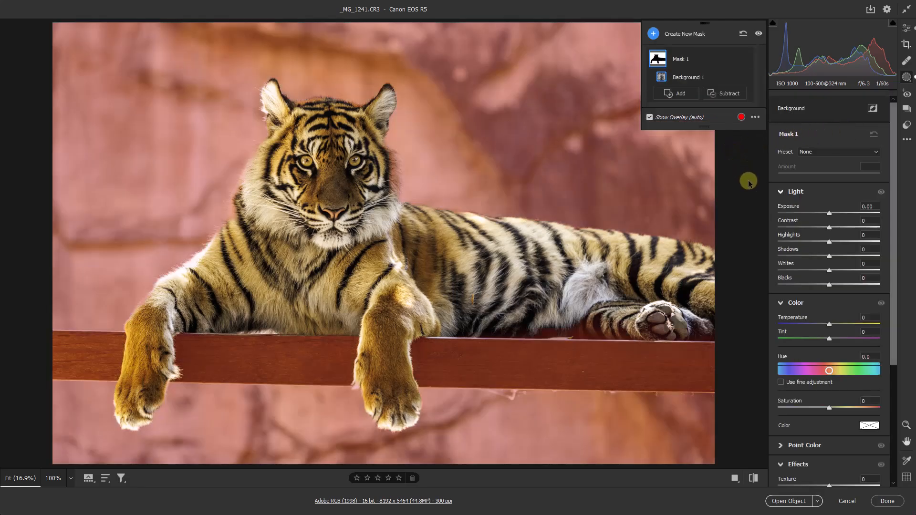
left_click(784, 242)
left_click(829, 215)
left_click_drag(829, 214, 820, 218)
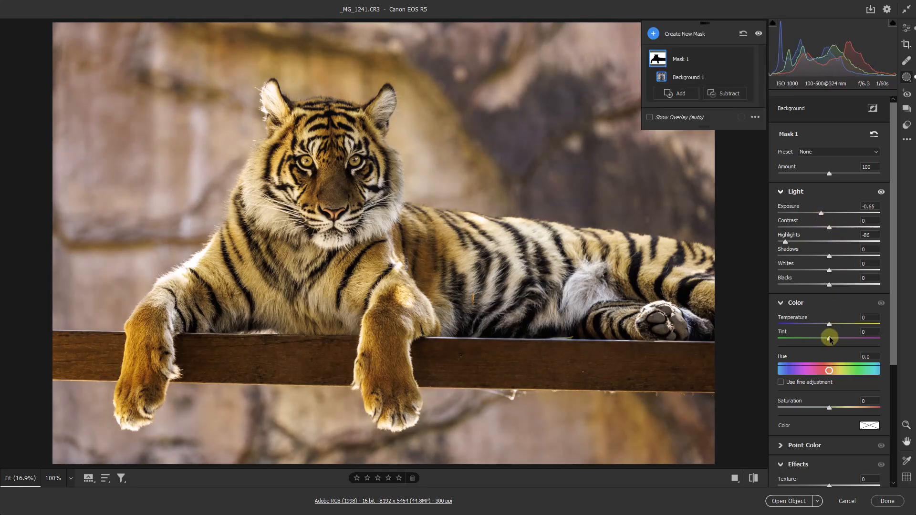
Step: Refine the background mask with tint -7, blacks -7 and exposure -0.90
left_click_drag(829, 340, 829, 338)
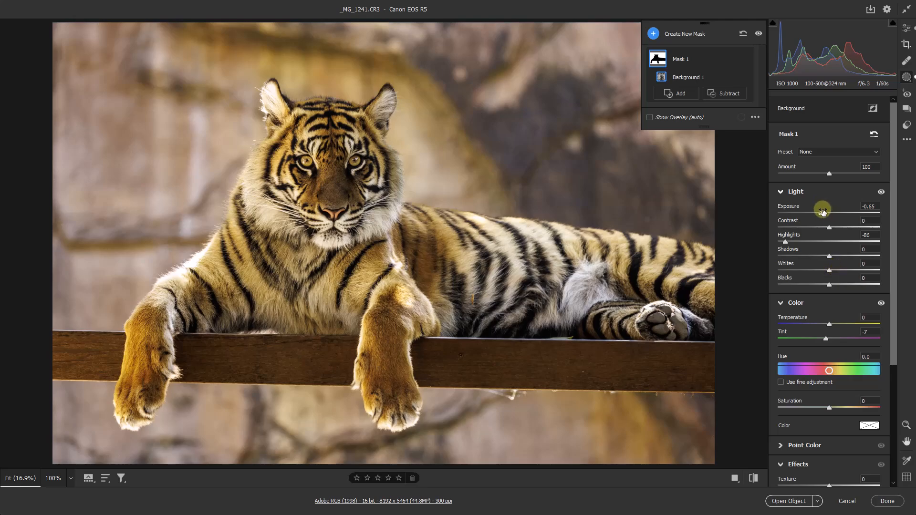
left_click_drag(828, 286, 824, 285)
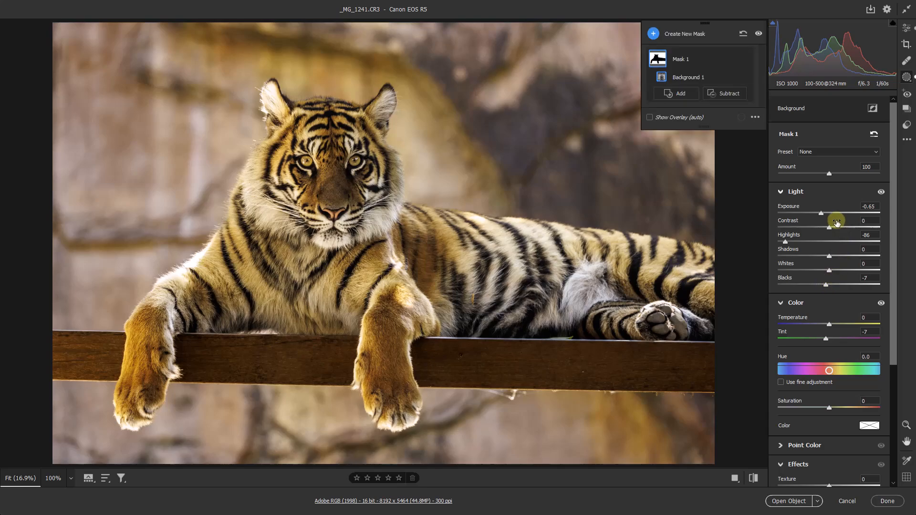
left_click_drag(821, 213, 818, 213)
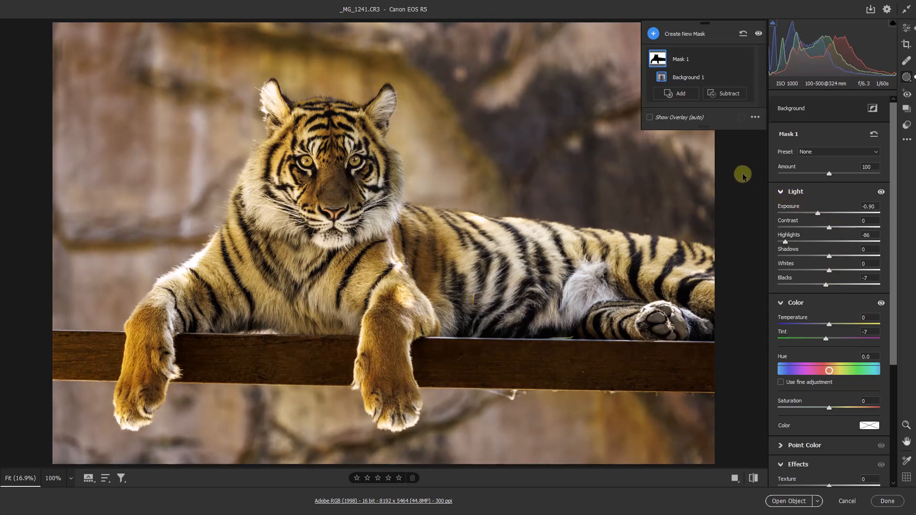
Step: Darken the background left of the tiger with a linear gradient mask minus the subject, using exposure -0.90 and highlights -19
left_click(653, 36)
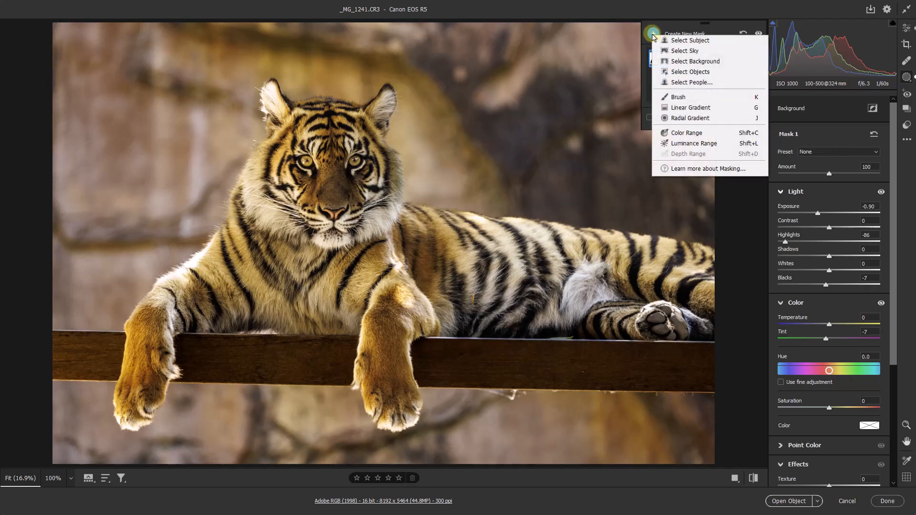
left_click(680, 110)
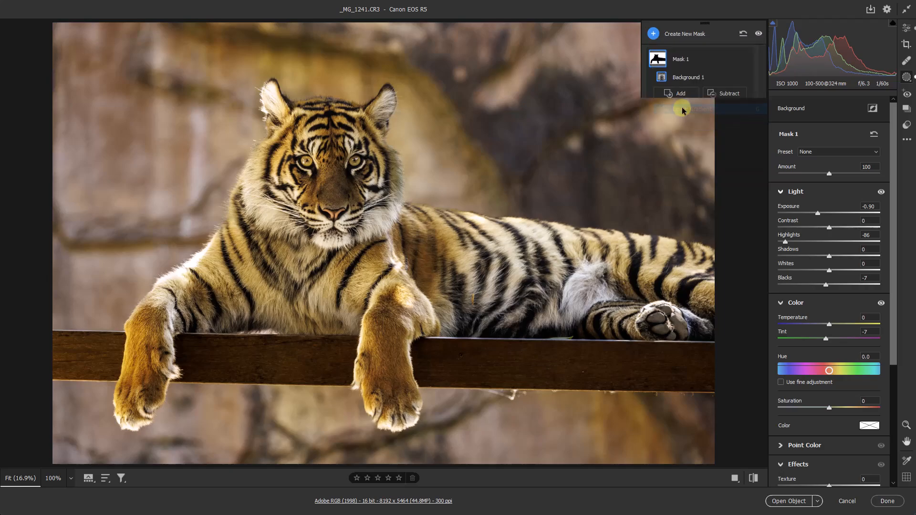
left_click_drag(193, 239, 464, 242)
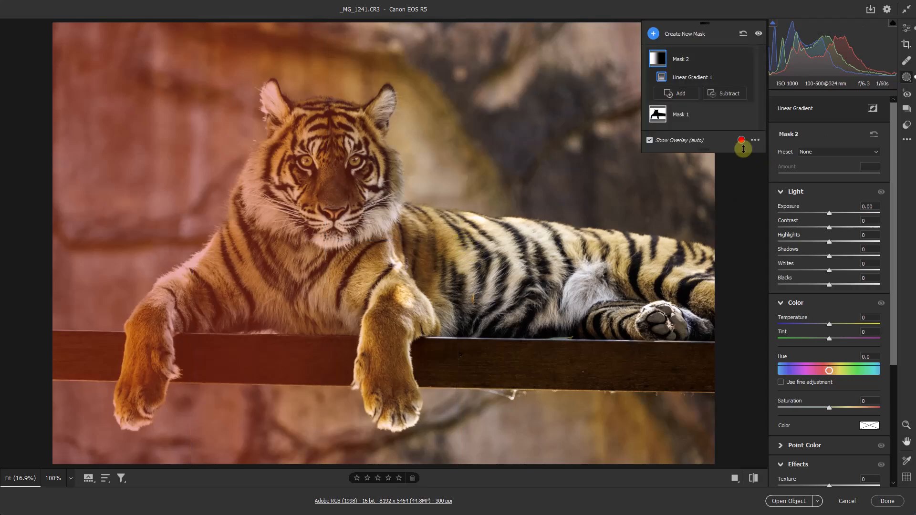
left_click(729, 94)
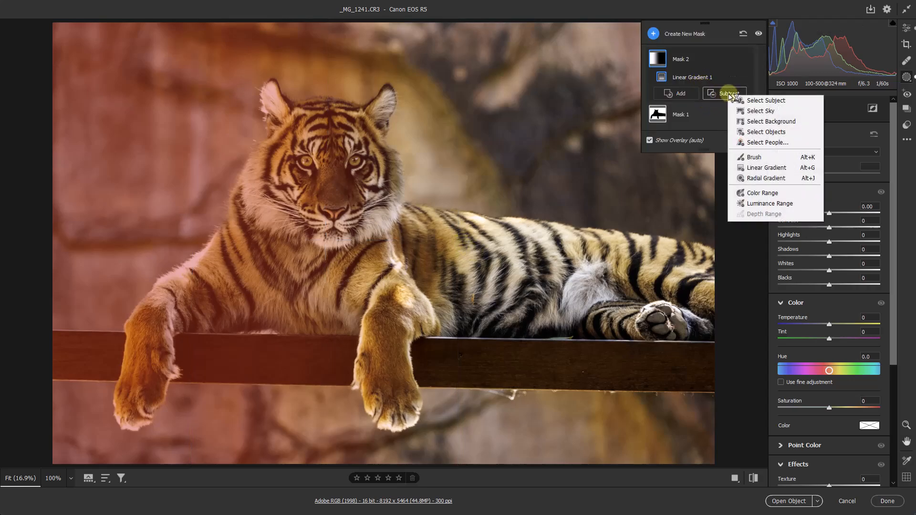
left_click(751, 103)
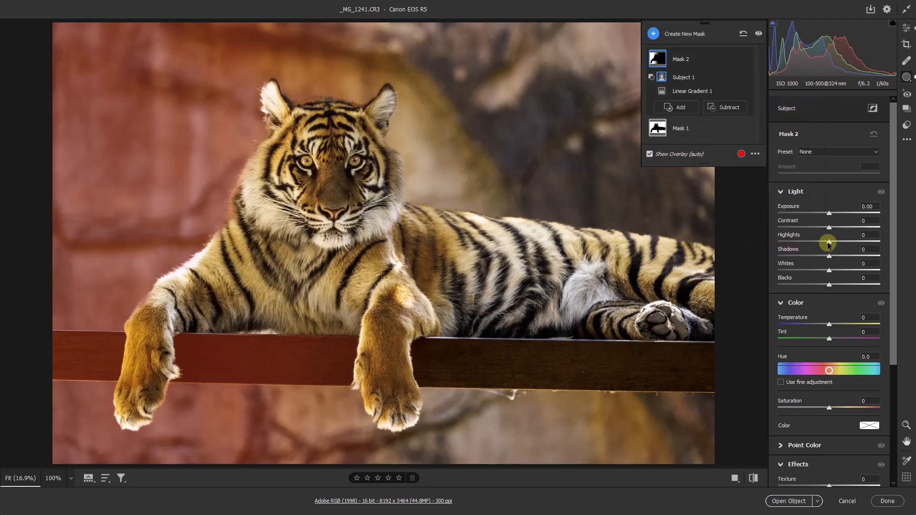
left_click_drag(830, 243, 820, 218)
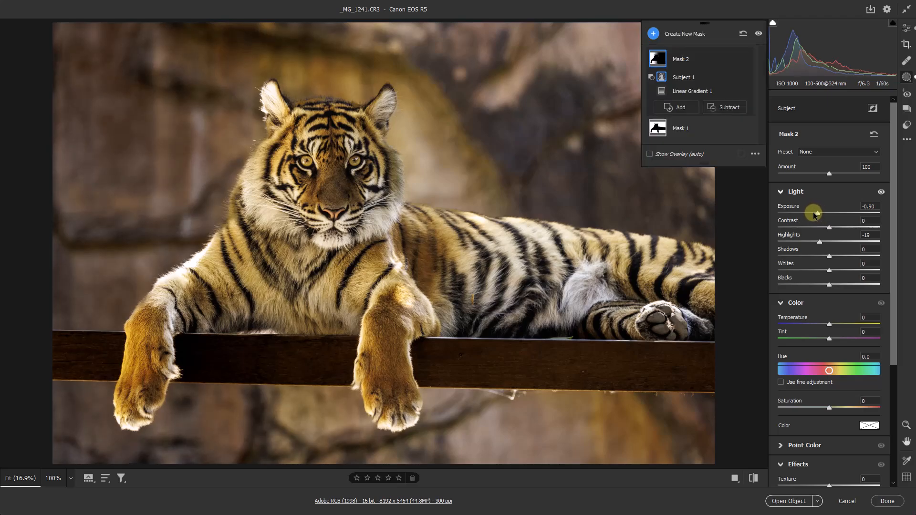
Step: Darken the photo's upper-right corner with a new diagonal linear gradient mask at exposure -1.05
left_click_drag(613, 181, 493, 235)
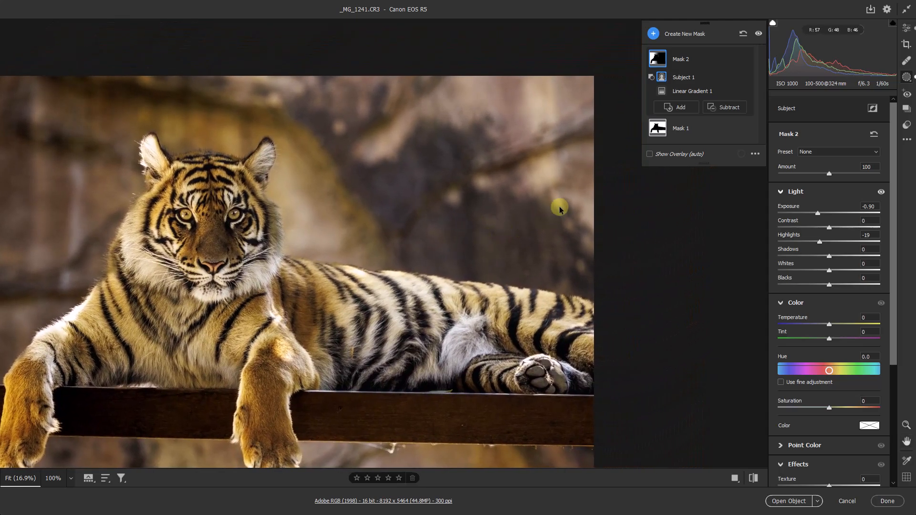
left_click(652, 33)
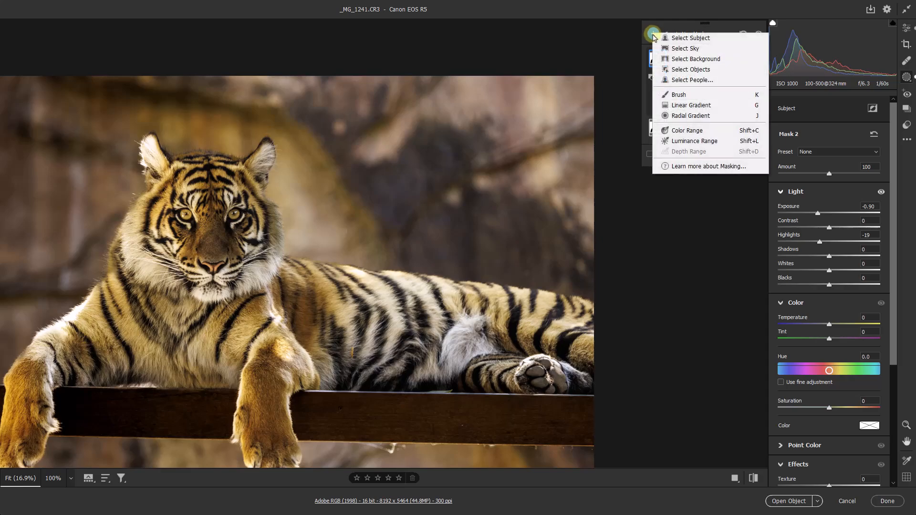
left_click(689, 105)
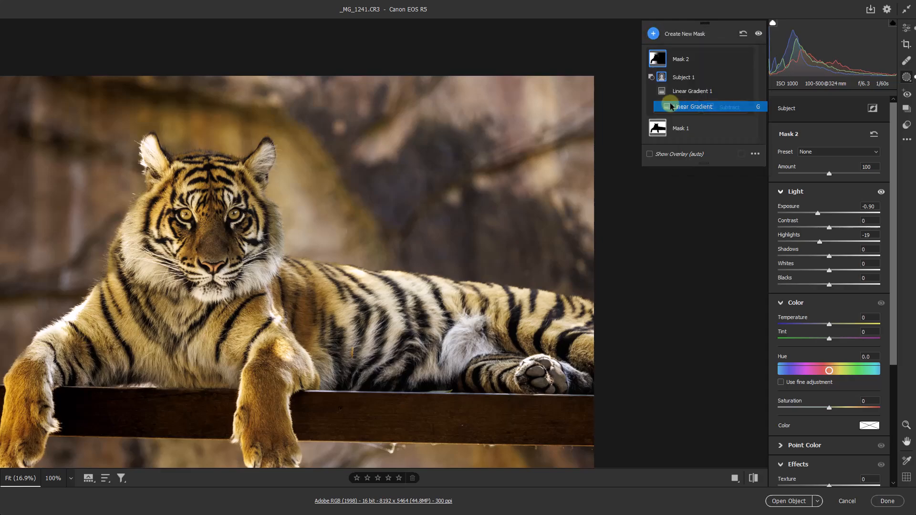
left_click_drag(563, 72, 405, 276)
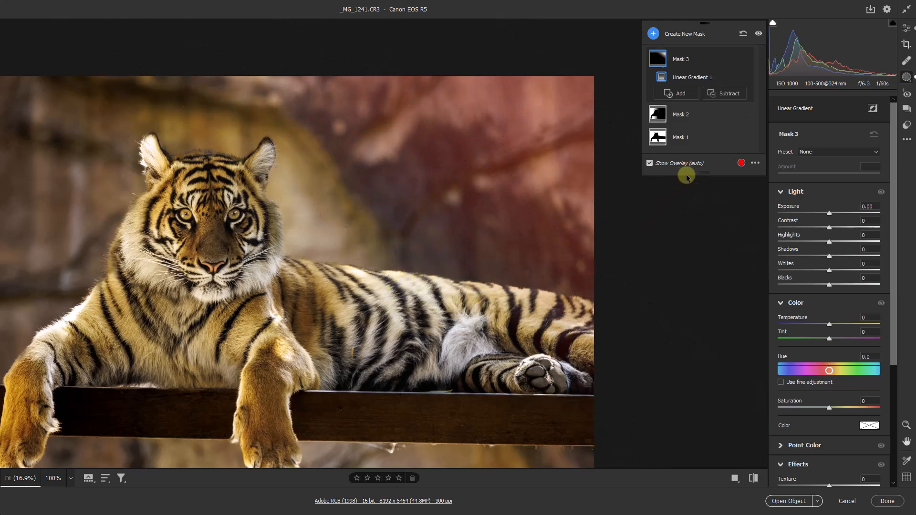
left_click_drag(829, 212, 814, 217)
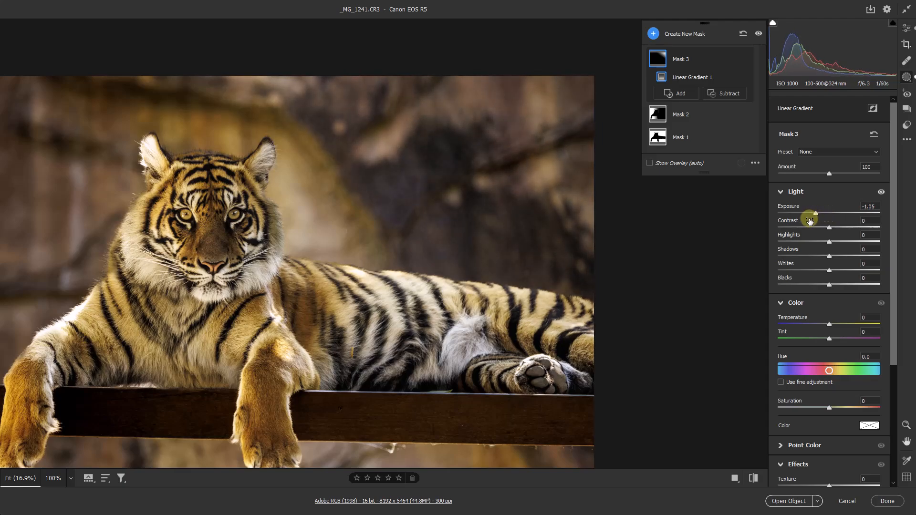
key("ctrl+0")
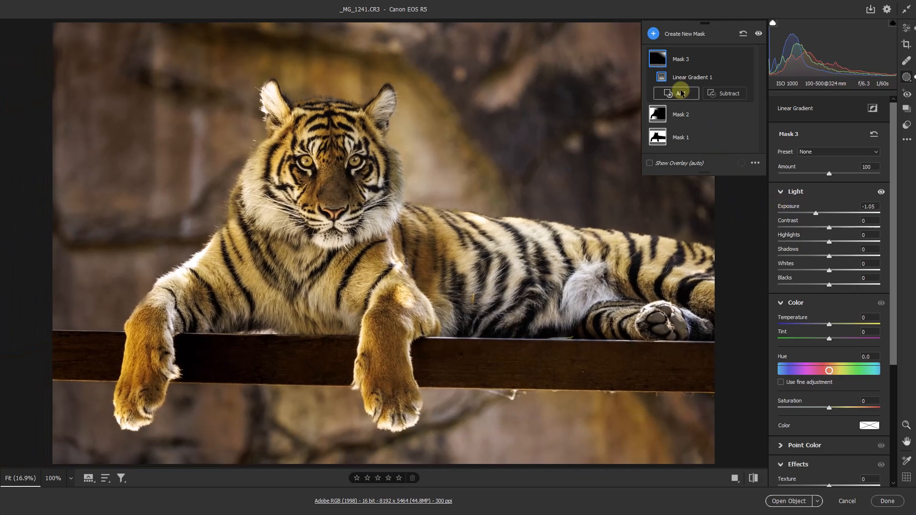
Step: Paint a new brush mask over the brighter background rock areas with exposure -0.95, highlights -36 and brush size 8
left_click(653, 34)
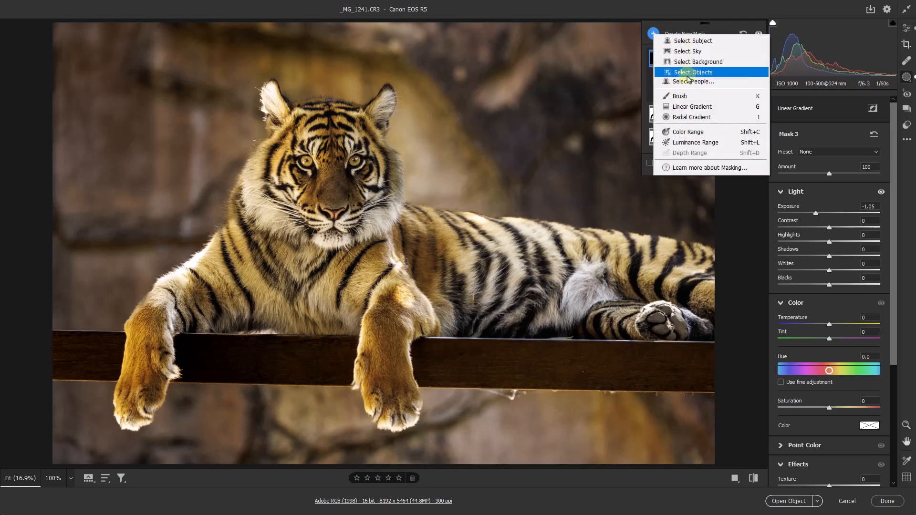
left_click(680, 98)
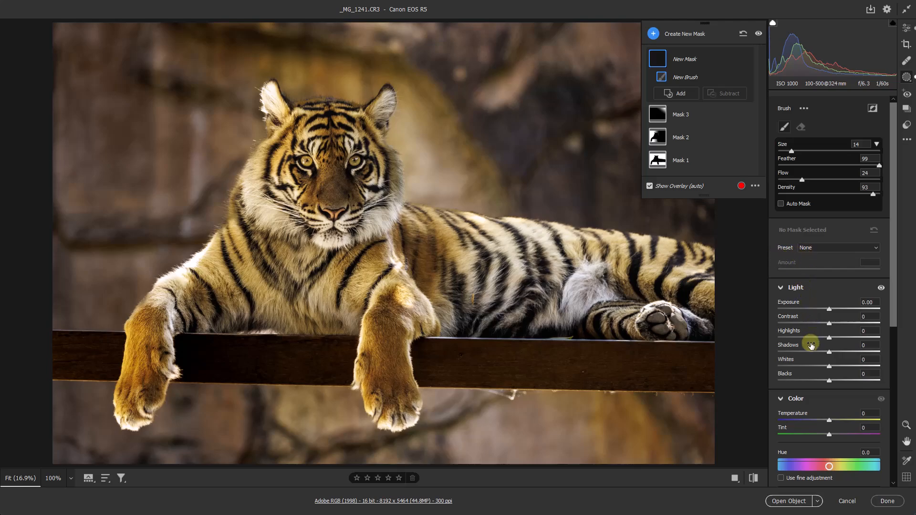
left_click(810, 339)
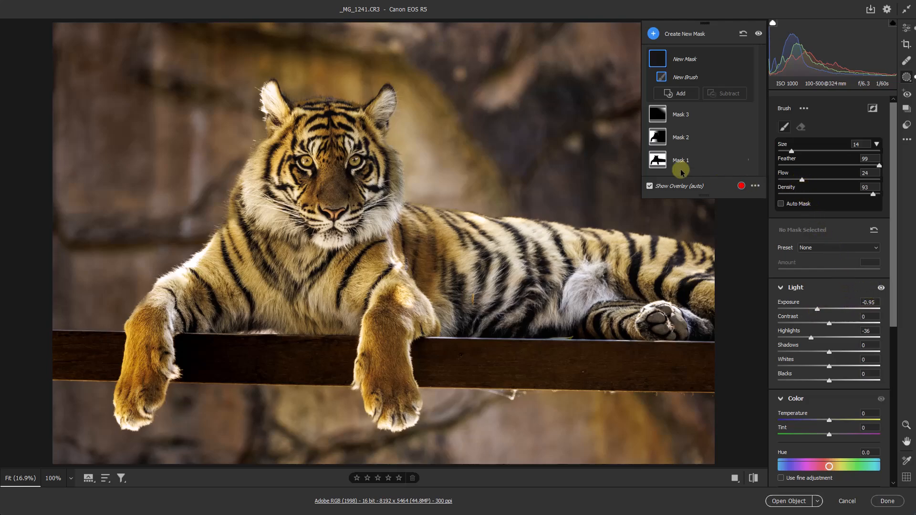
key("bracketleft")
key("bracketleft")
key("bracketleft")
key("bracketleft")
key("bracketleft")
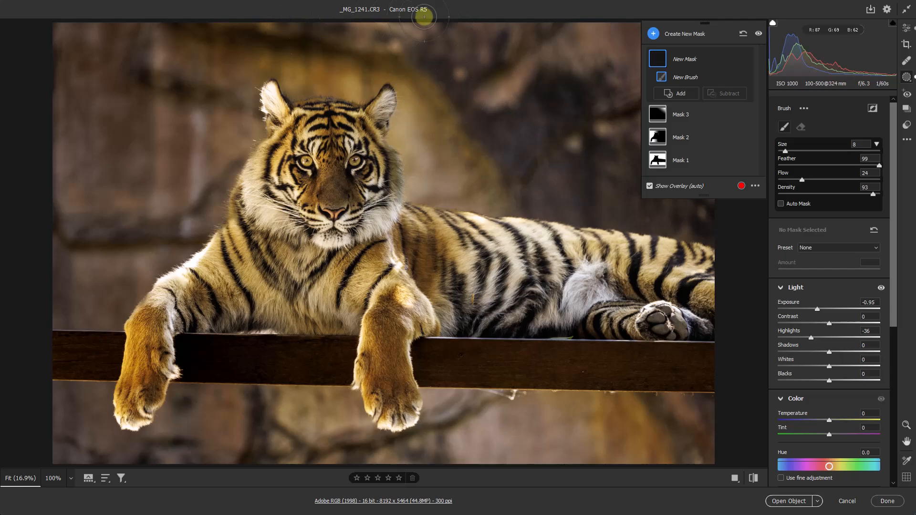
mouse_move(73, 30)
left_mouse_down()
mouse_move(71, 250)
mouse_move(59, 224)
mouse_move(96, 362)
mouse_move(396, 453)
mouse_move(581, 433)
mouse_move(437, 415)
mouse_move(494, 409)
mouse_move(406, 399)
mouse_move(698, 410)
mouse_move(400, 421)
mouse_move(616, 436)
mouse_move(384, 433)
mouse_move(548, 447)
mouse_move(380, 451)
mouse_move(555, 471)
mouse_move(369, 438)
mouse_move(391, 415)
mouse_move(430, 406)
mouse_move(421, 399)
mouse_move(432, 391)
mouse_move(427, 470)
mouse_move(325, 386)
mouse_move(354, 419)
mouse_move(353, 453)
mouse_move(290, 456)
mouse_move(560, 425)
mouse_move(504, 409)
mouse_move(761, 411)
mouse_move(698, 436)
mouse_move(549, 468)
mouse_move(586, 473)
mouse_move(423, 441)
mouse_move(589, 358)
mouse_move(670, 290)
left_mouse_up()
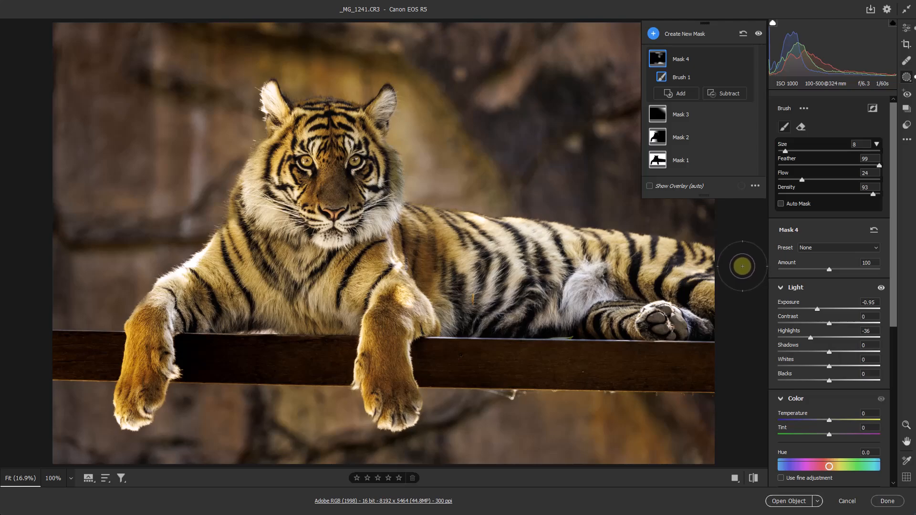
Step: Create a subject mask for the tiger with the overlay hidden, and set its temperature to +16 and tint to +12
left_click(653, 33)
left_click(678, 42)
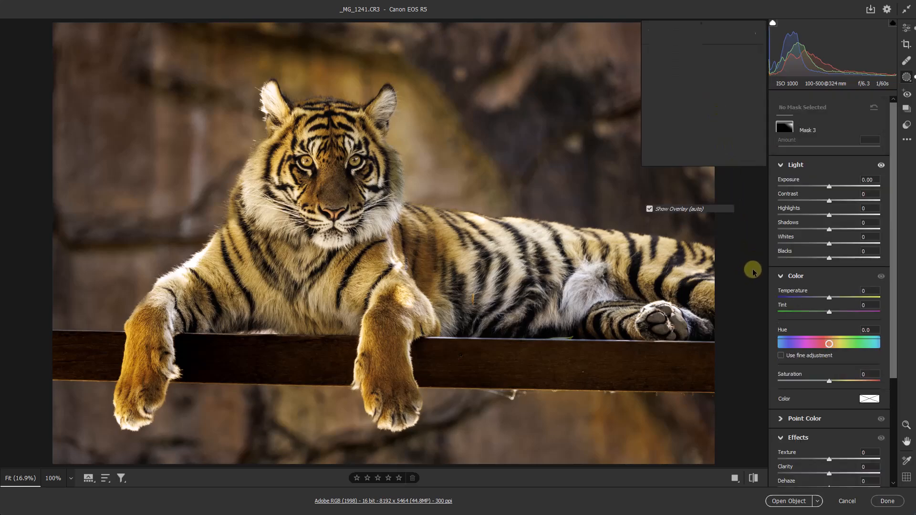
left_click(650, 209)
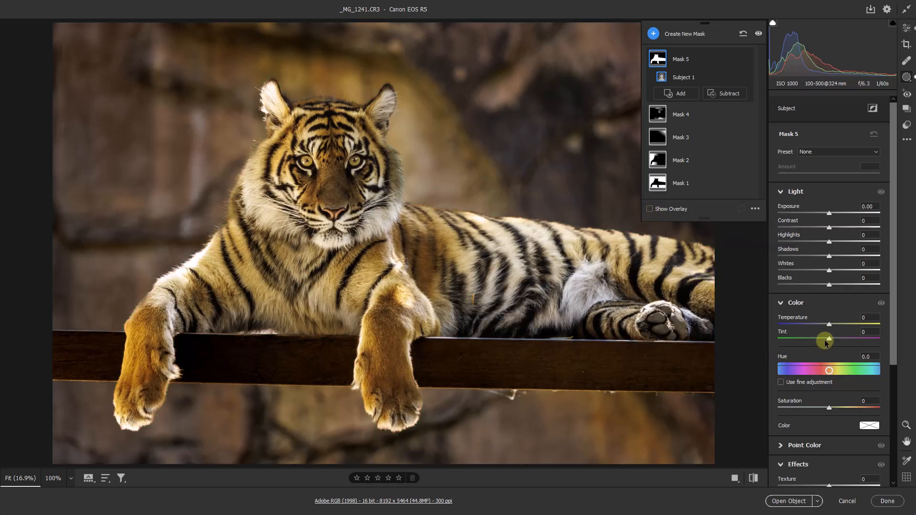
left_click(836, 325)
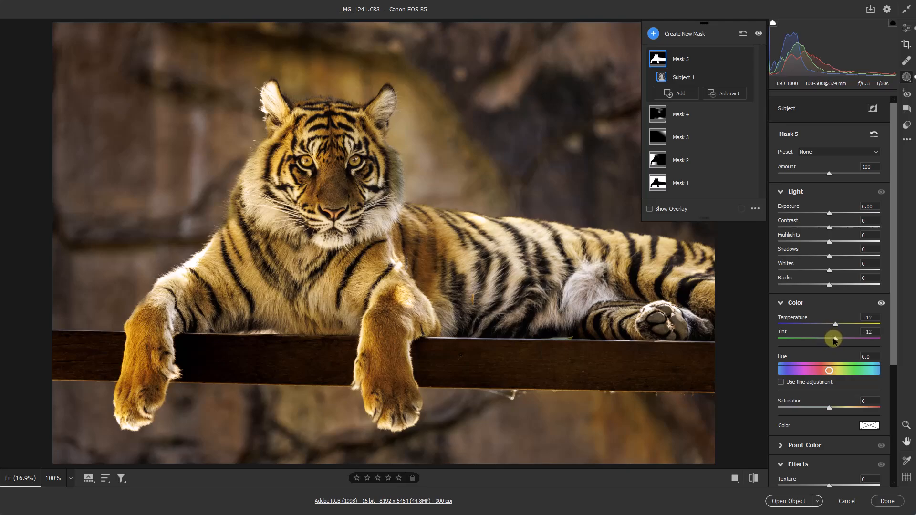
left_click_drag(836, 325, 838, 328)
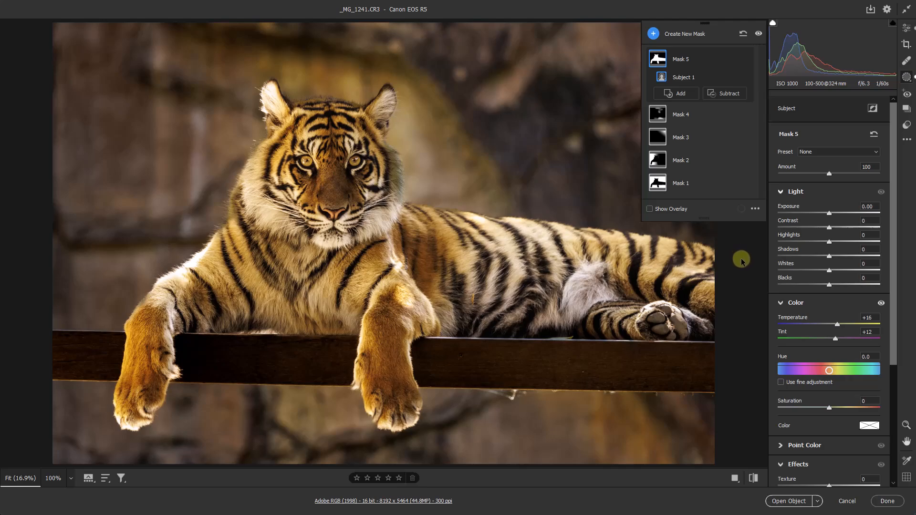
Step: Tone down the bright fur inside the ear on the photo's left with a new small-brush mask at exposure -1.95 and highlights -68
left_click_drag(271, 97, 404, 154)
left_click_drag(286, 136, 328, 234)
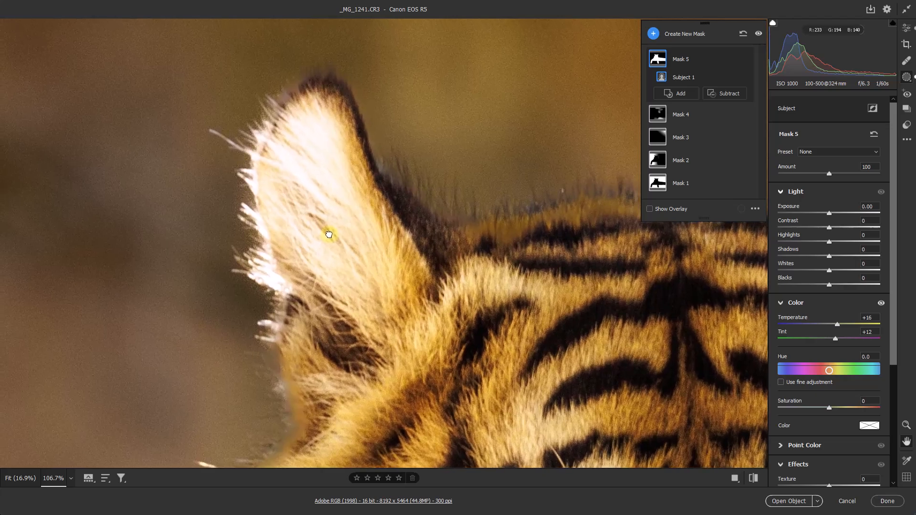
left_click(653, 33)
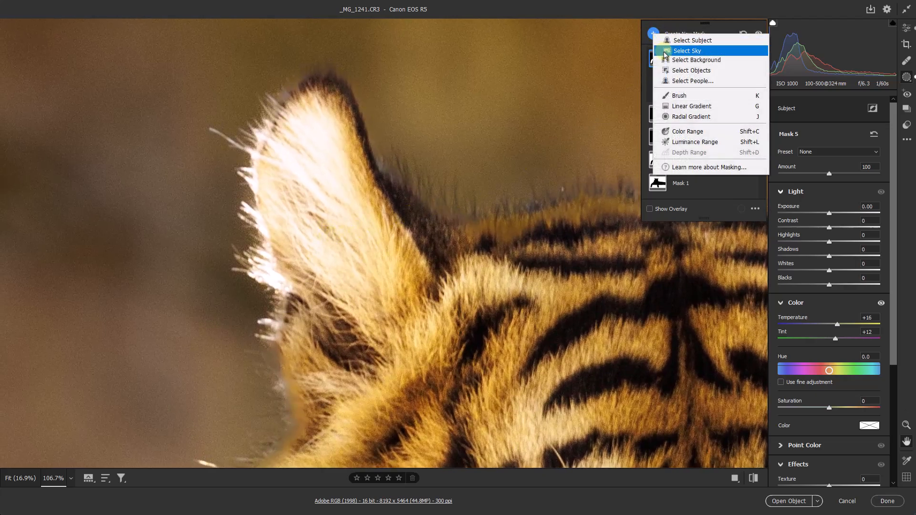
left_click(674, 97)
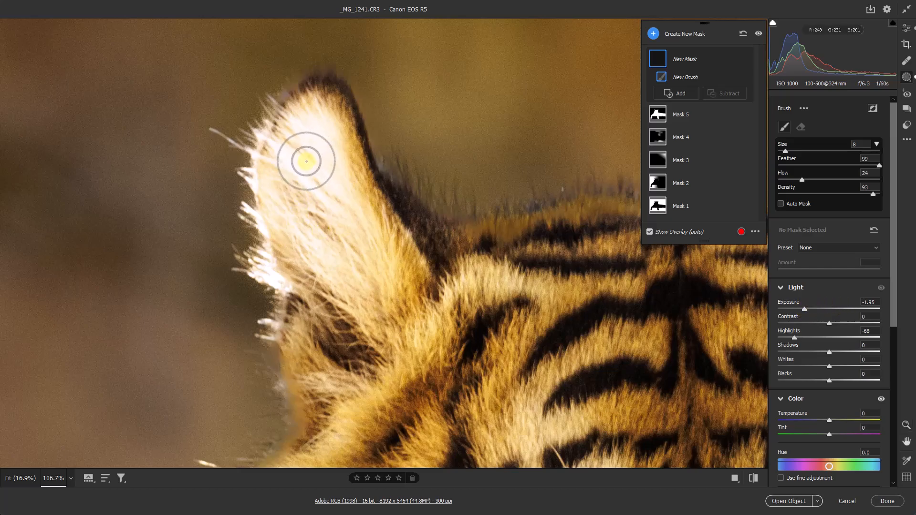
key("bracketleft")
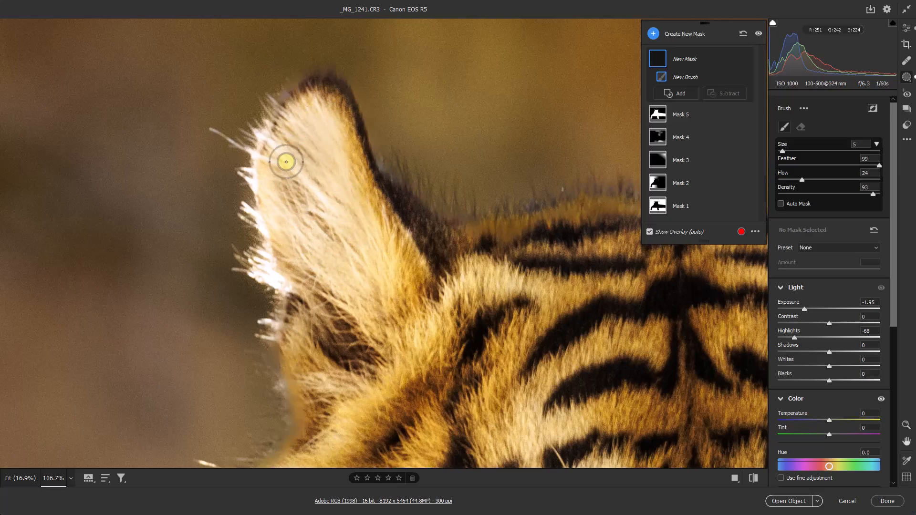
mouse_move(302, 253)
left_mouse_down()
mouse_move(290, 280)
mouse_move(329, 285)
left_mouse_up()
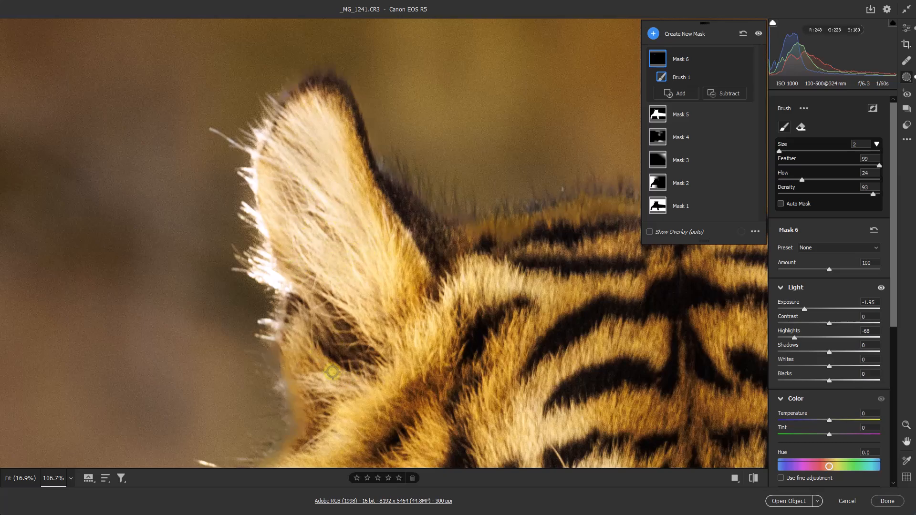
Step: Extend the darkening brush mask at size 5 over the overexposed rim of fur along the shoulder on the photo's left
left_click_drag(355, 337, 382, 21)
left_click_drag(216, 380, 297, 81)
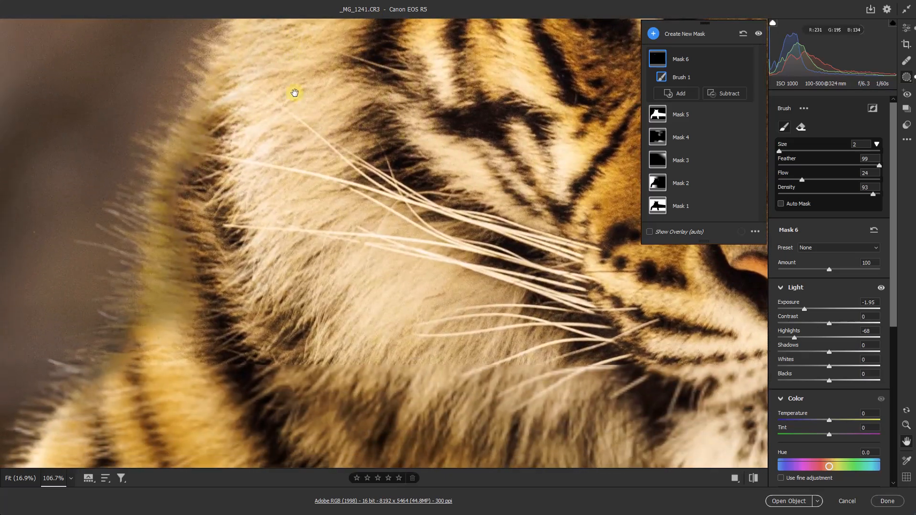
left_click_drag(327, 317, 270, 243)
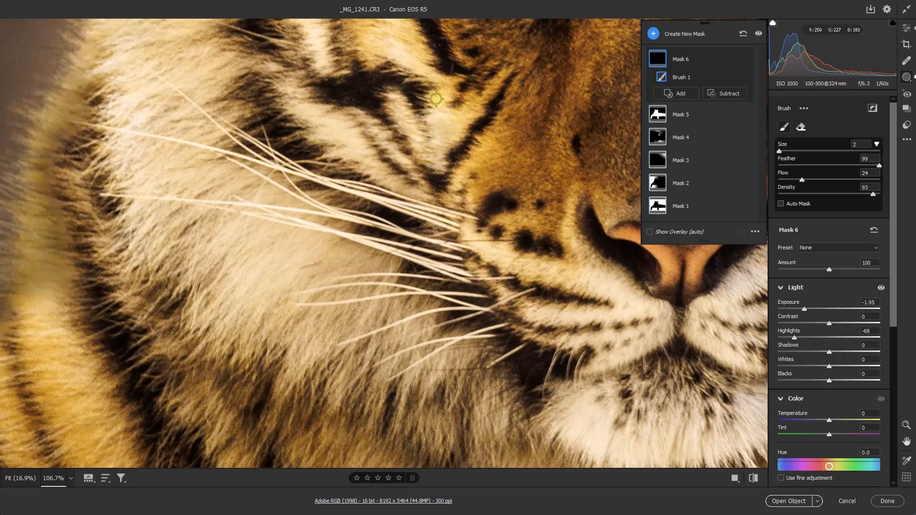
left_click_drag(233, 322, 519, 135)
left_click_drag(311, 272, 447, 179)
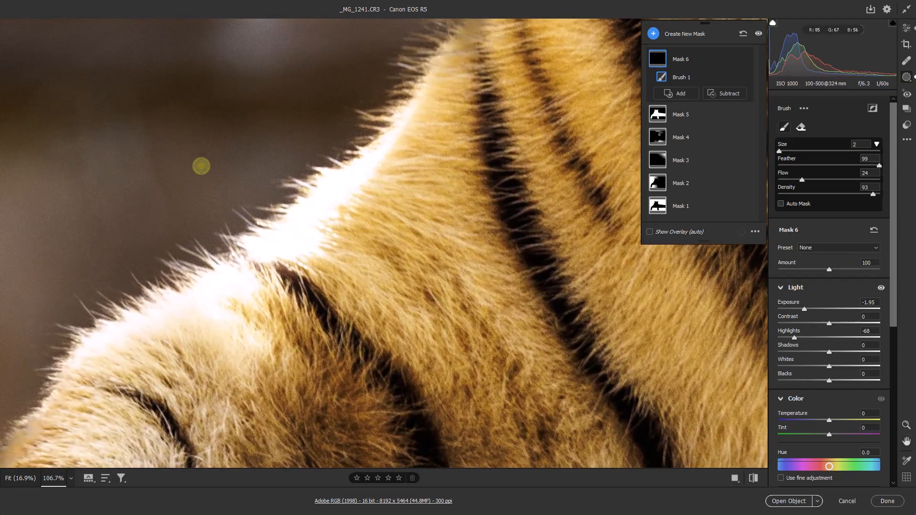
key("bracketright")
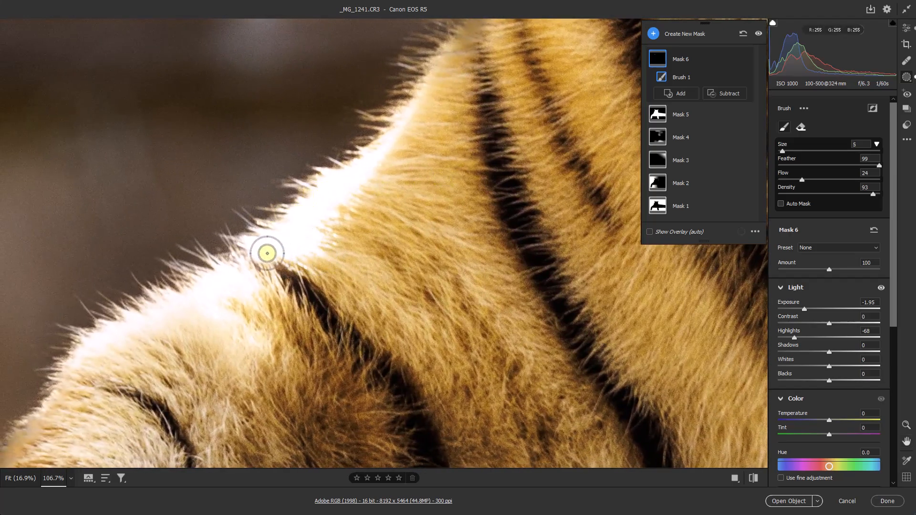
mouse_move(311, 218)
left_mouse_down()
mouse_move(332, 191)
mouse_move(410, 143)
left_mouse_up()
left_click_drag(248, 259, 96, 339)
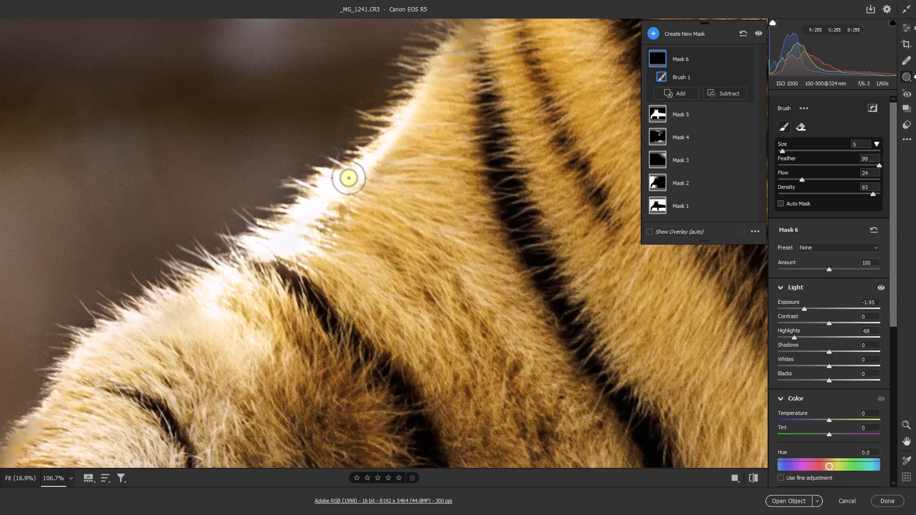
Step: Paint the same mask over the bright strip of chest fur just above the wooden ledge
key("space")
left_click_drag(151, 427, 174, 206)
mouse_move(185, 342)
left_mouse_down()
mouse_move(184, 440)
mouse_move(189, 409)
left_mouse_up()
left_click_drag(440, 358, 186, 201)
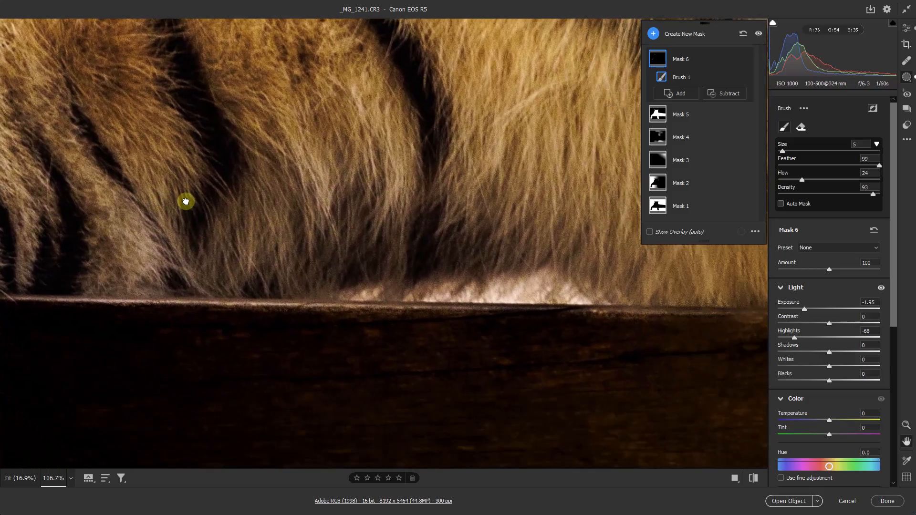
mouse_move(464, 293)
left_mouse_down()
mouse_move(358, 282)
mouse_move(355, 309)
mouse_move(303, 291)
left_mouse_up()
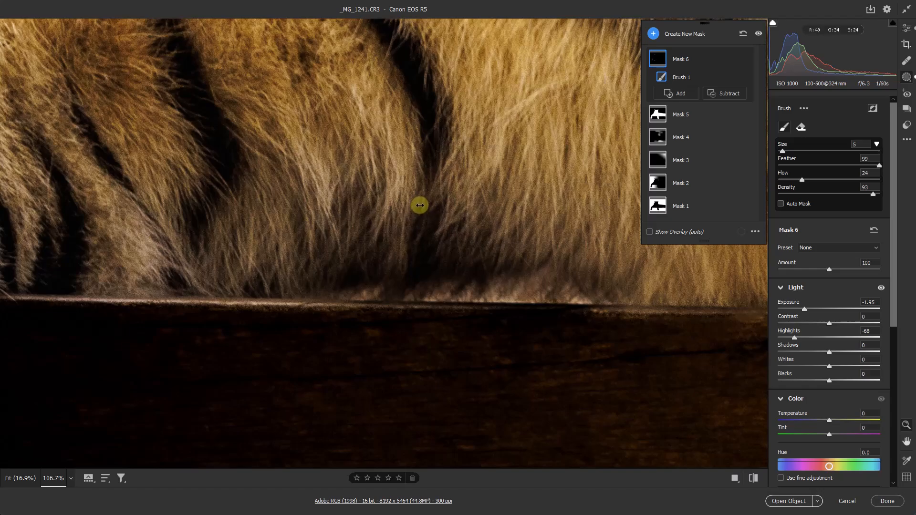
key("ctrl+0")
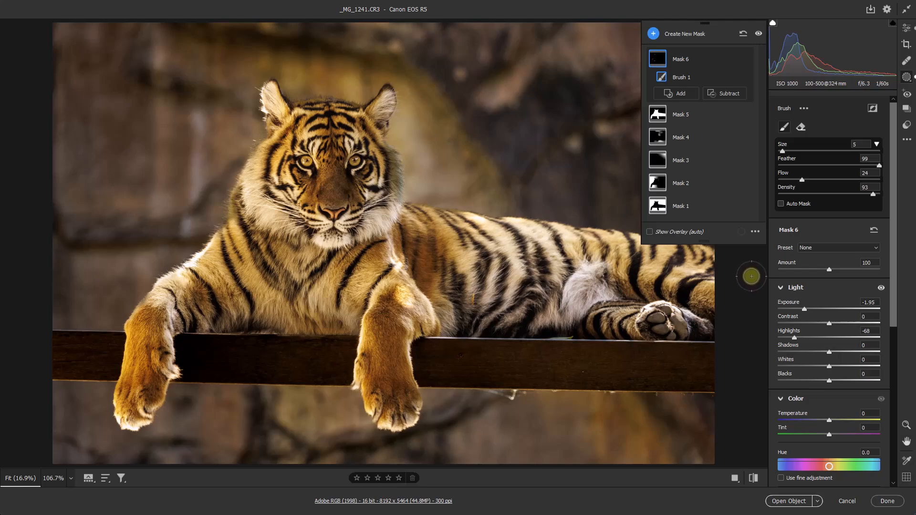
Step: Brighten the pale fur on the tiger's cheeks with a new size 5 brush mask at exposure +0.85 and highlights +24
left_click(653, 34)
left_click(681, 97)
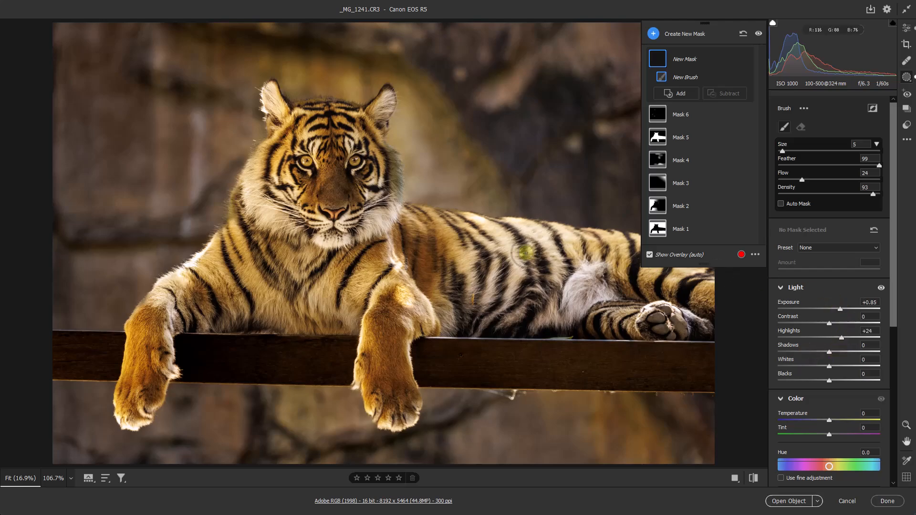
left_click_drag(372, 223, 430, 220)
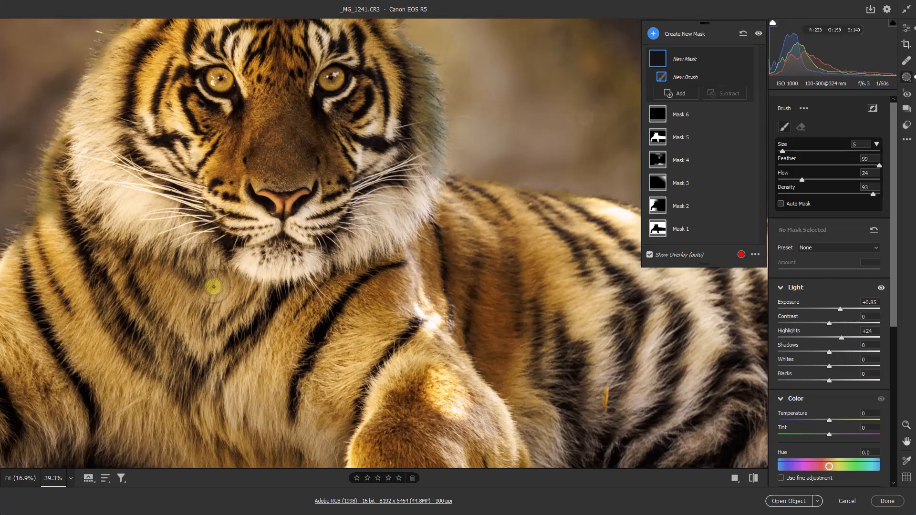
left_click_drag(184, 245, 160, 203)
mouse_move(176, 237)
left_mouse_down()
mouse_move(105, 106)
mouse_move(168, 185)
left_mouse_up()
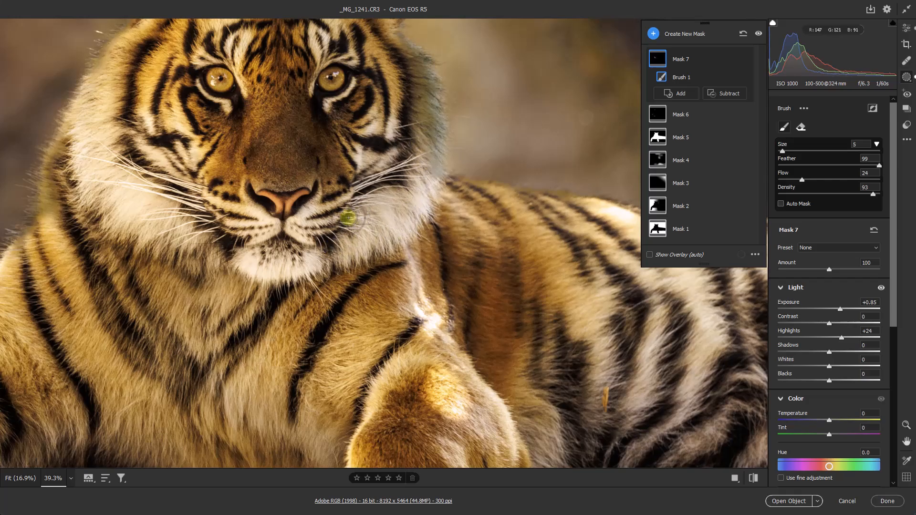
scroll(320, 229, "up", 5)
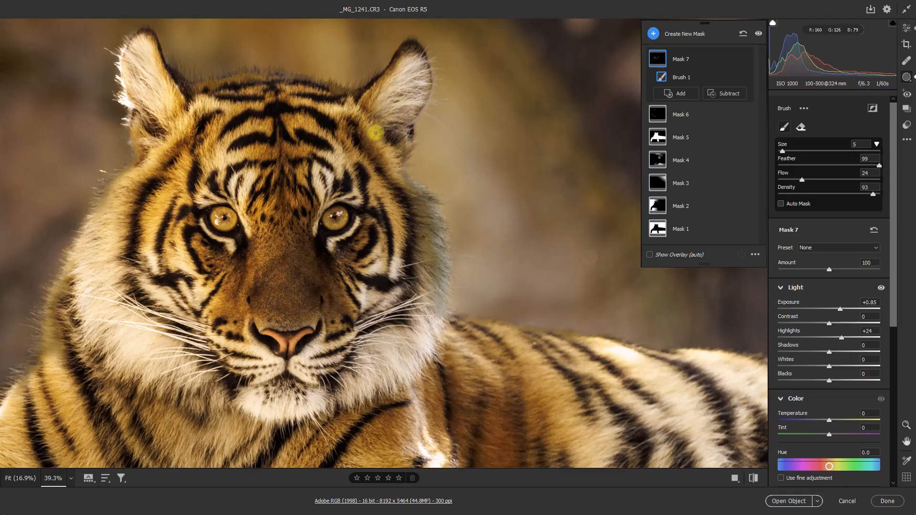
left_click_drag(333, 289, 265, 104)
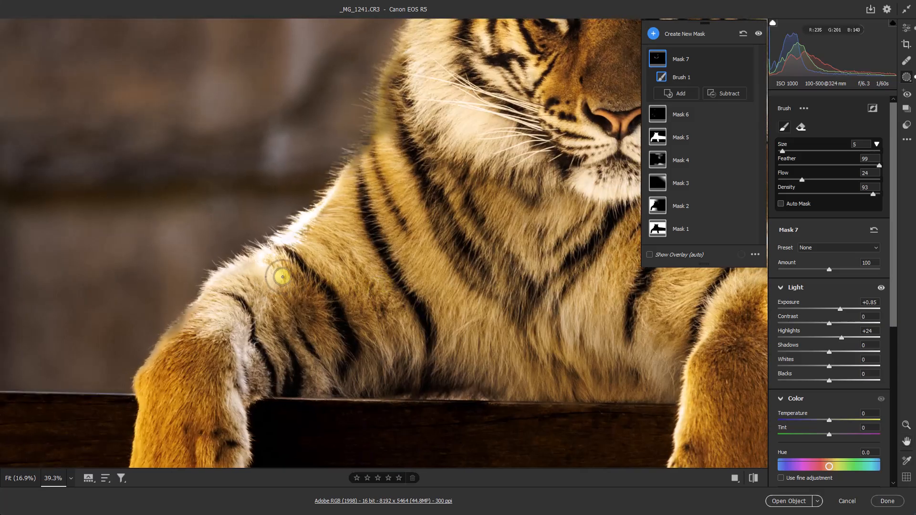
left_click_drag(276, 344, 243, 118)
left_click_drag(530, 179, 82, 193)
left_click_drag(425, 177, 139, 327)
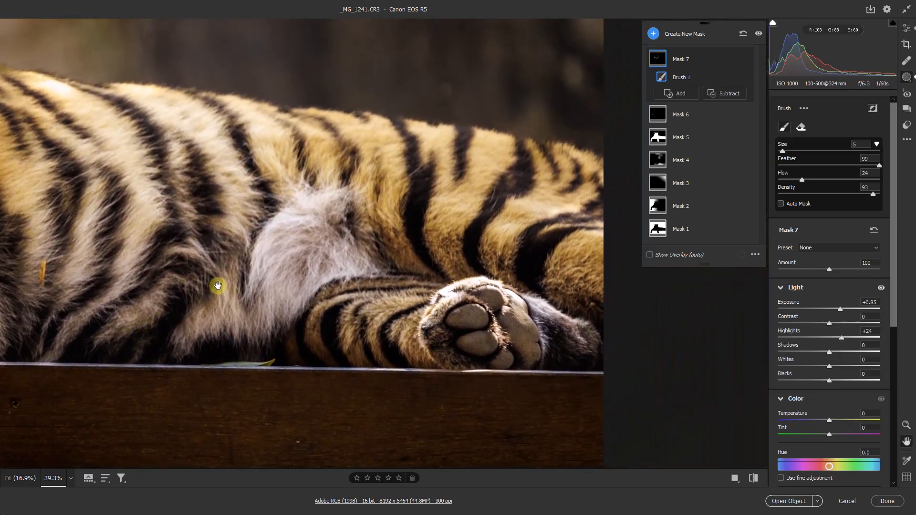
key("ctrl+0")
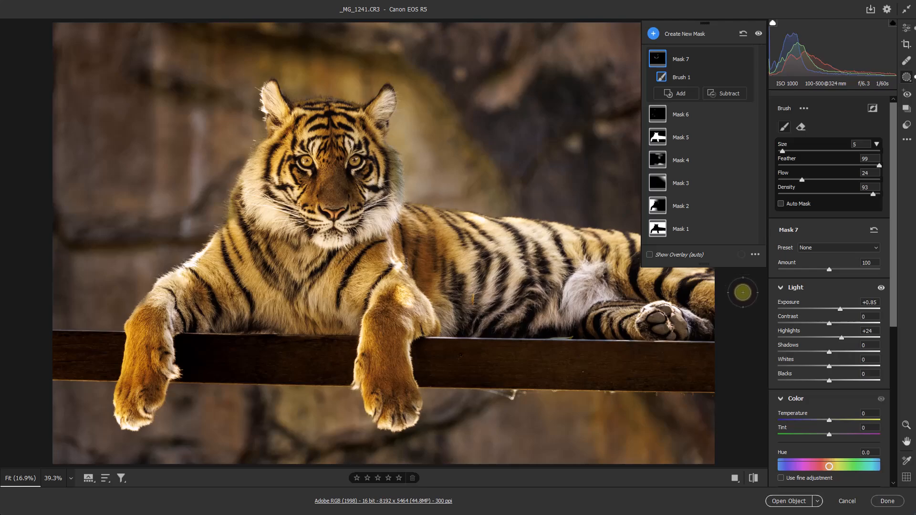
Step: Tone down the bright fur on the tiger's hindquarters and belly with a new size 4 brush mask at exposure -1.05 and highlights -25
left_click(572, 267)
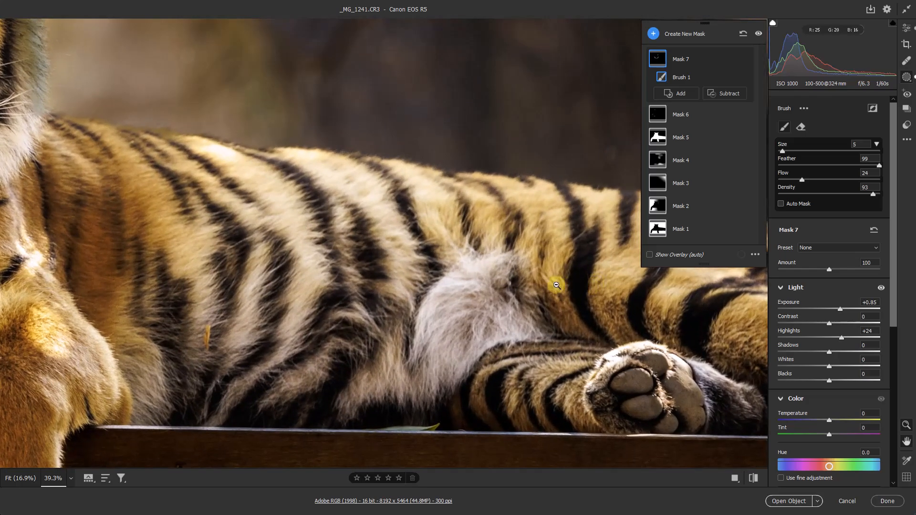
left_click(424, 281)
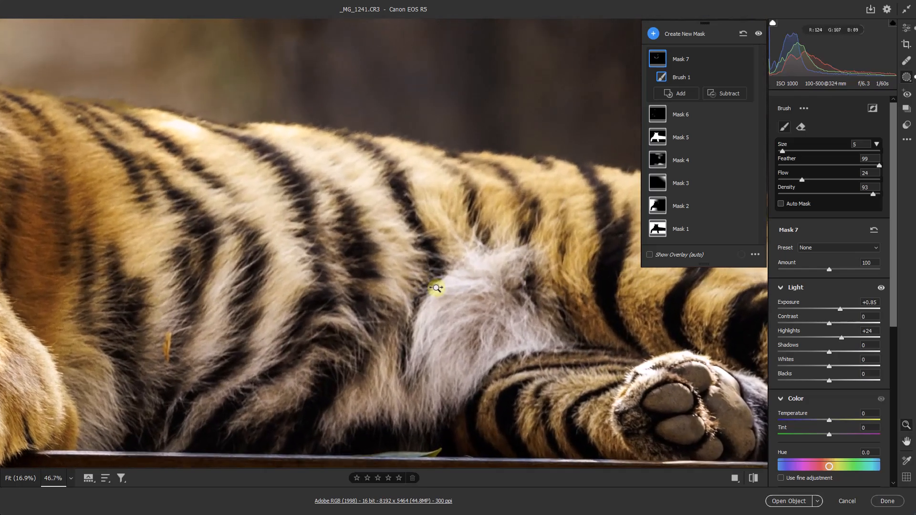
left_click_drag(444, 290, 184, 286)
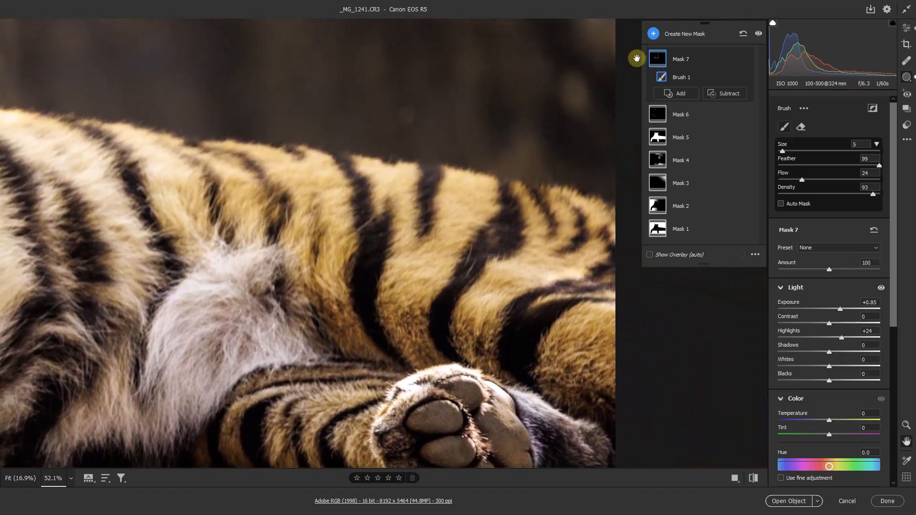
left_click(654, 34)
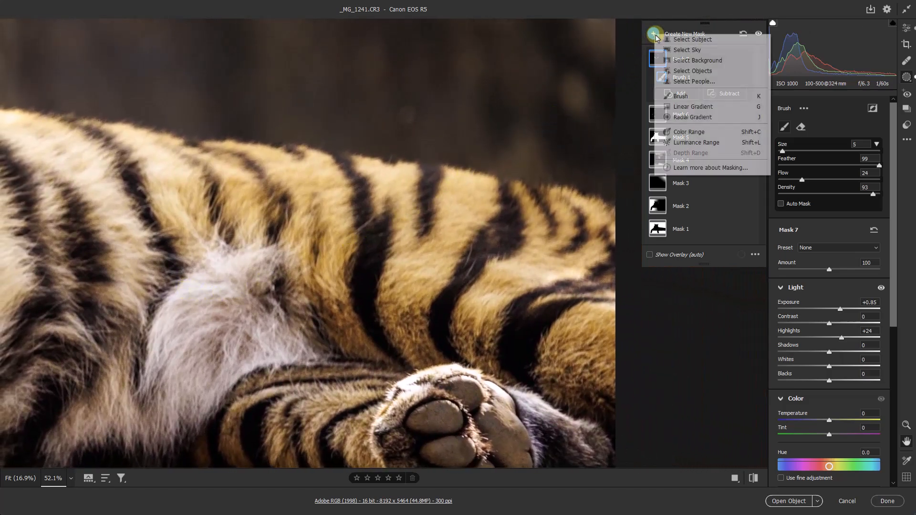
left_click(672, 96)
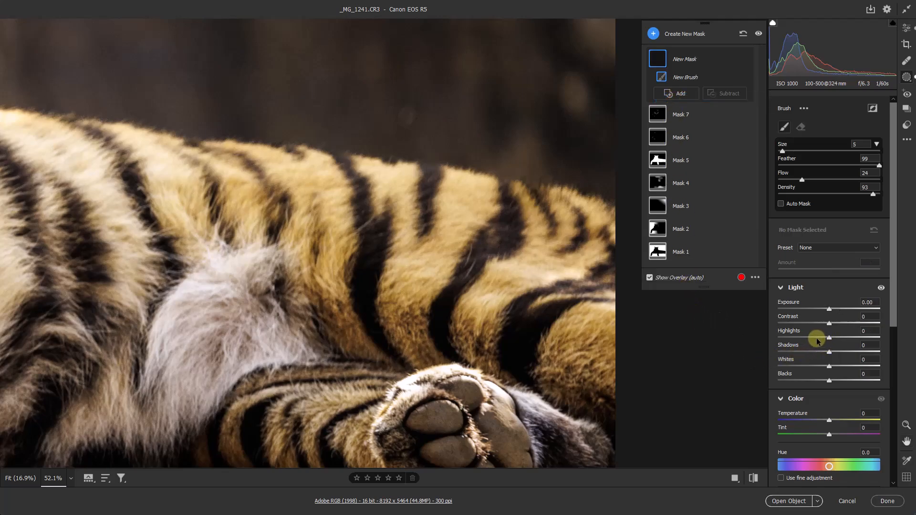
left_click_drag(815, 310, 816, 309)
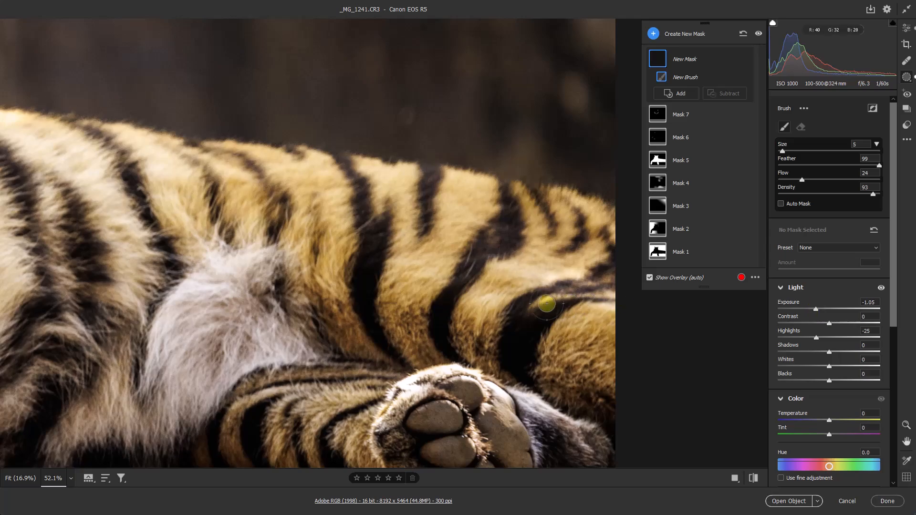
mouse_move(538, 280)
left_mouse_down()
mouse_move(567, 276)
mouse_move(535, 284)
left_mouse_up()
mouse_move(228, 258)
left_mouse_down()
mouse_move(205, 267)
mouse_move(180, 302)
mouse_move(151, 368)
mouse_move(219, 311)
left_mouse_up()
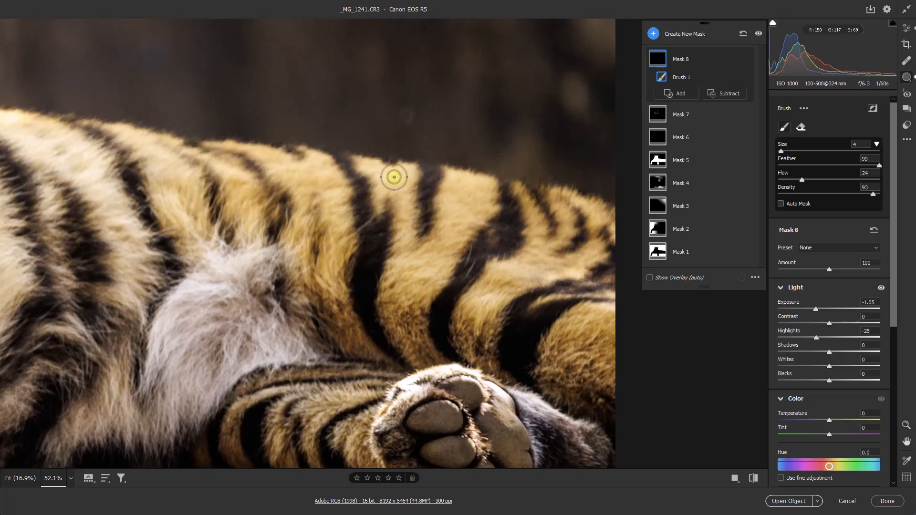
left_click_drag(466, 247, 641, 258)
left_click_drag(206, 222, 290, 230)
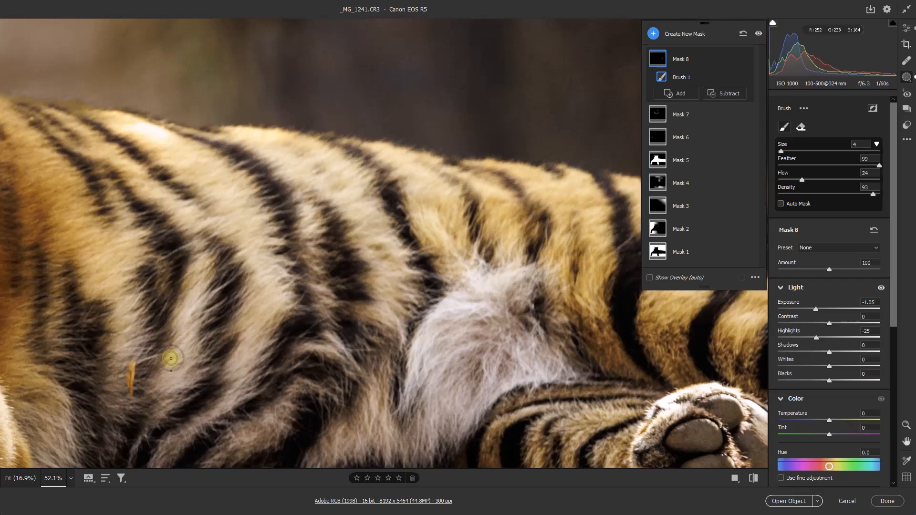
left_click_drag(279, 329, 411, 377)
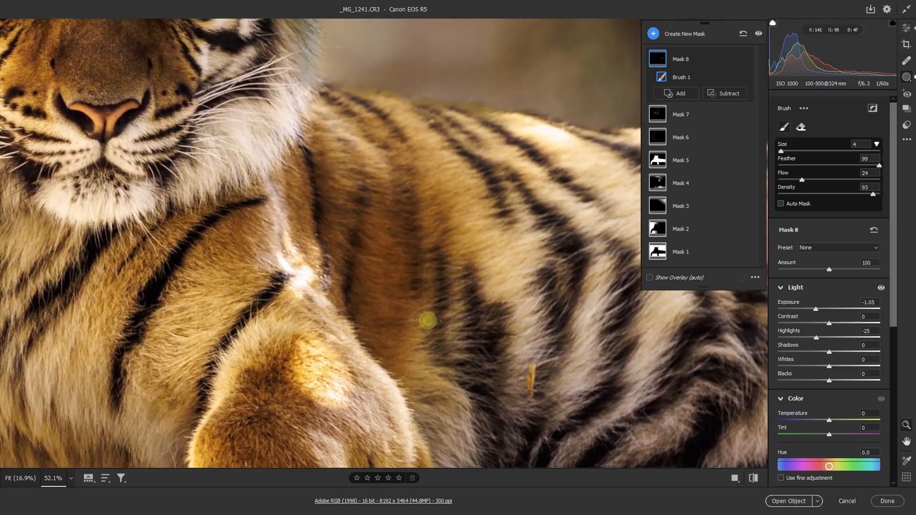
key("ctrl+0")
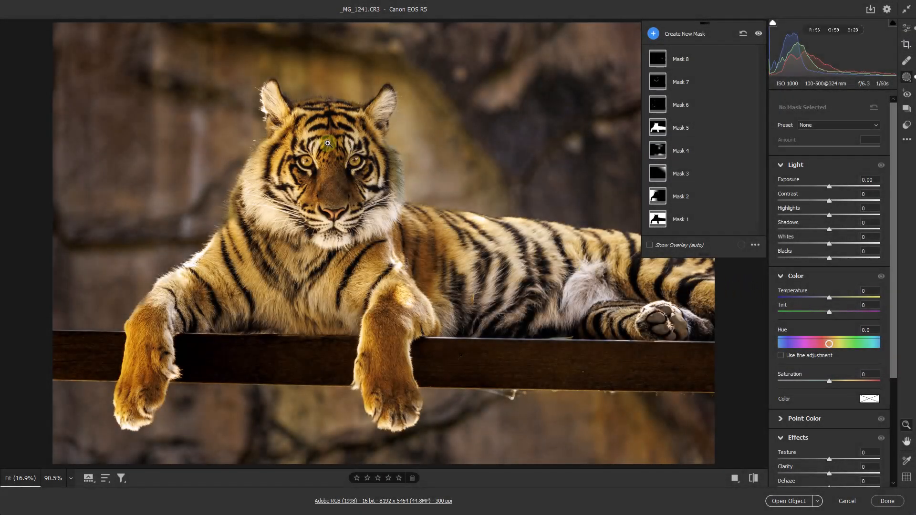
Step: Paint a new brush mask over both of the tiger's eyes with size 3 and flow 70, and hide the mask overlay
left_click_drag(311, 151, 420, 204)
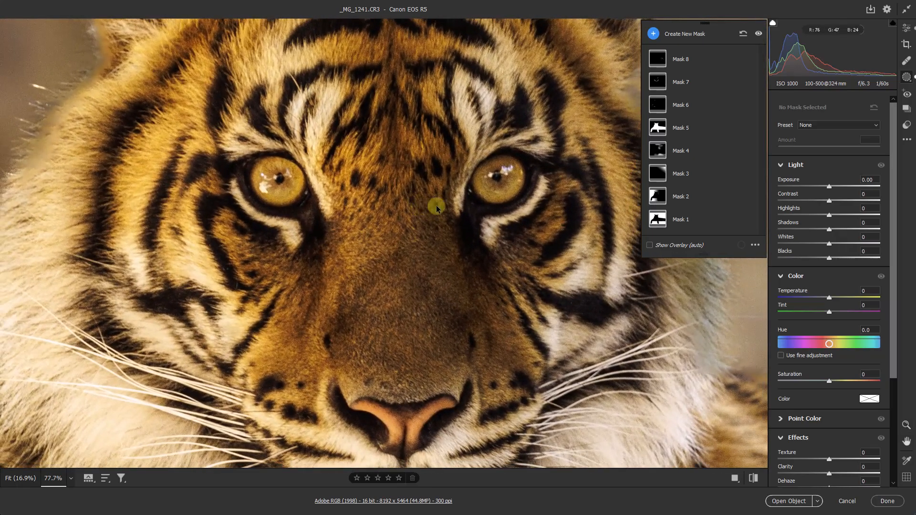
left_click(653, 33)
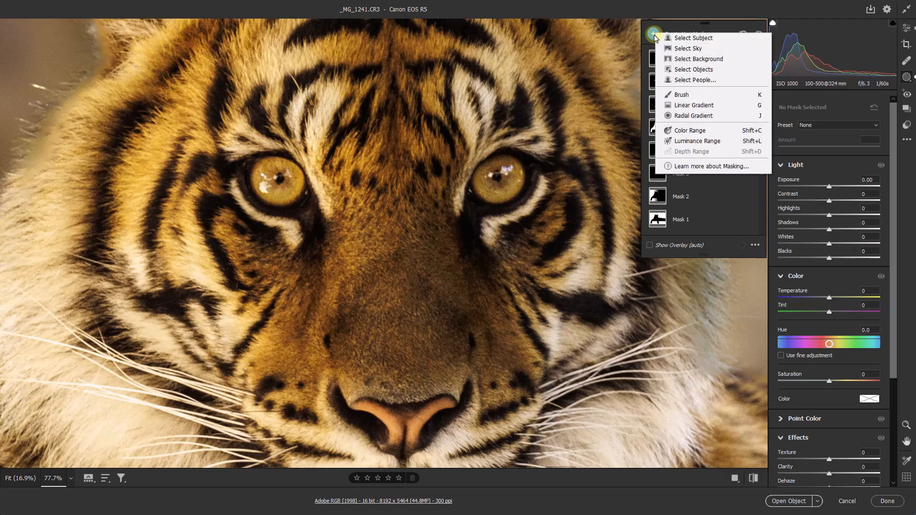
left_click(677, 97)
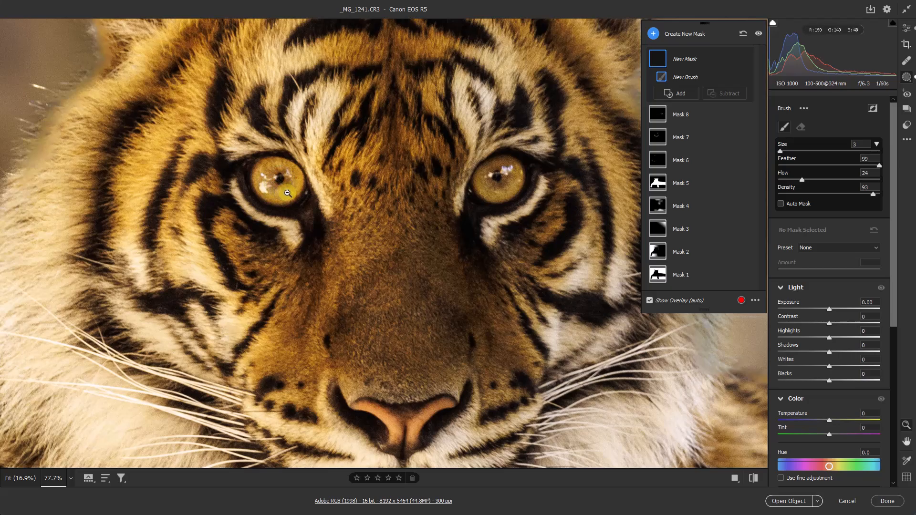
scroll(288, 193, "up", 2)
scroll(310, 201, "up", 1)
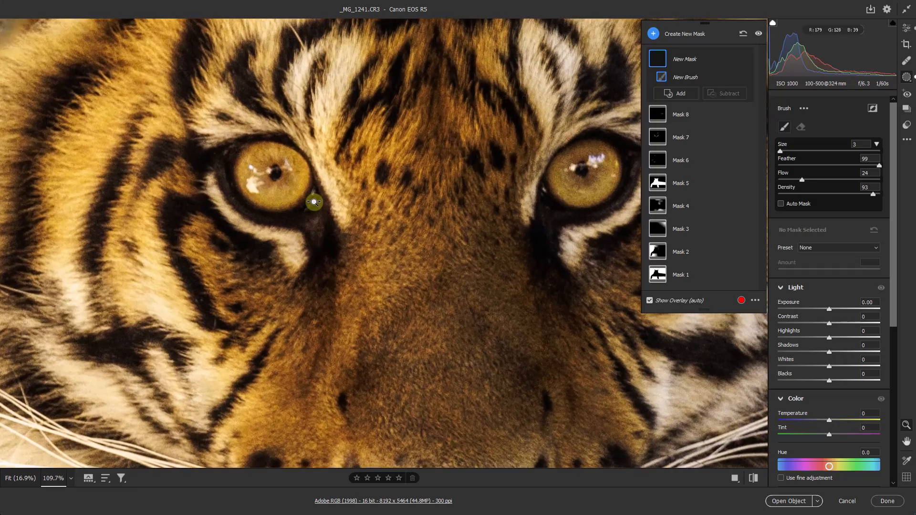
left_click_drag(458, 208, 374, 221)
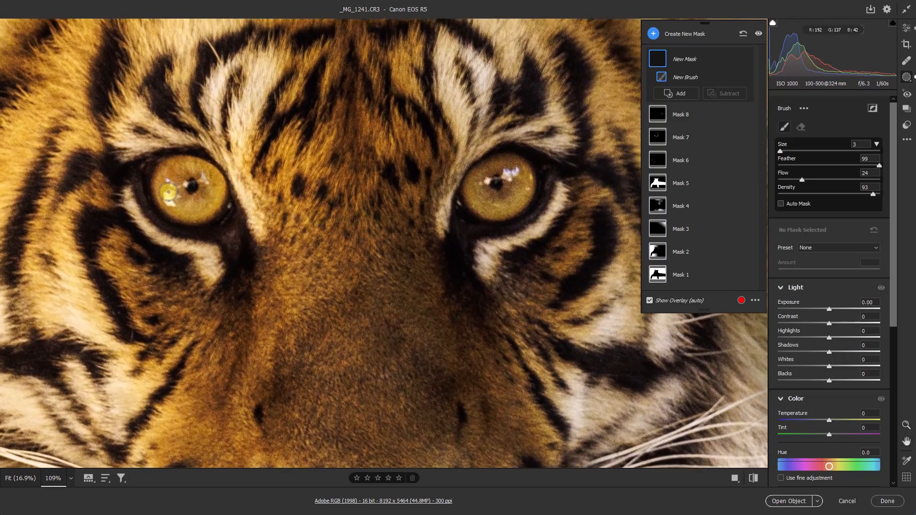
left_click_drag(164, 202, 201, 216)
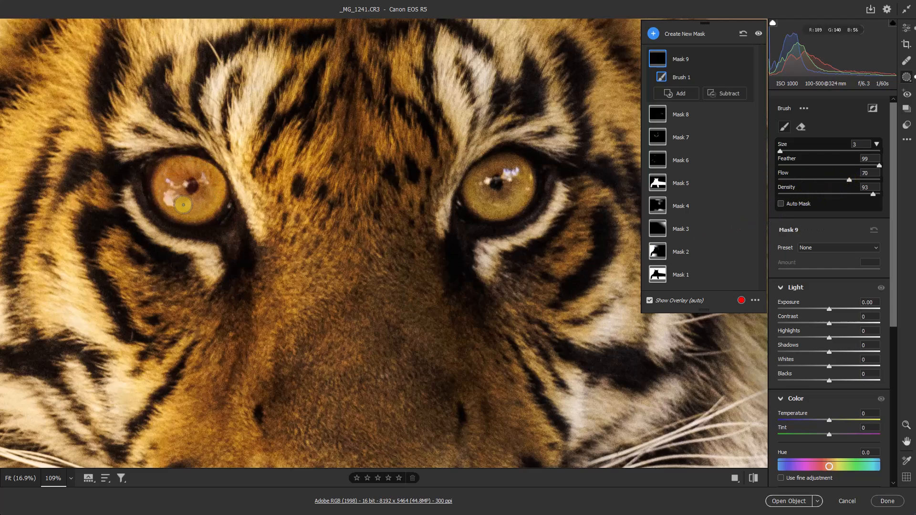
mouse_move(195, 170)
left_mouse_down()
mouse_move(160, 195)
mouse_move(196, 218)
mouse_move(200, 160)
mouse_move(203, 196)
mouse_move(195, 207)
mouse_move(179, 202)
mouse_move(205, 209)
mouse_move(153, 187)
mouse_move(207, 177)
left_mouse_up()
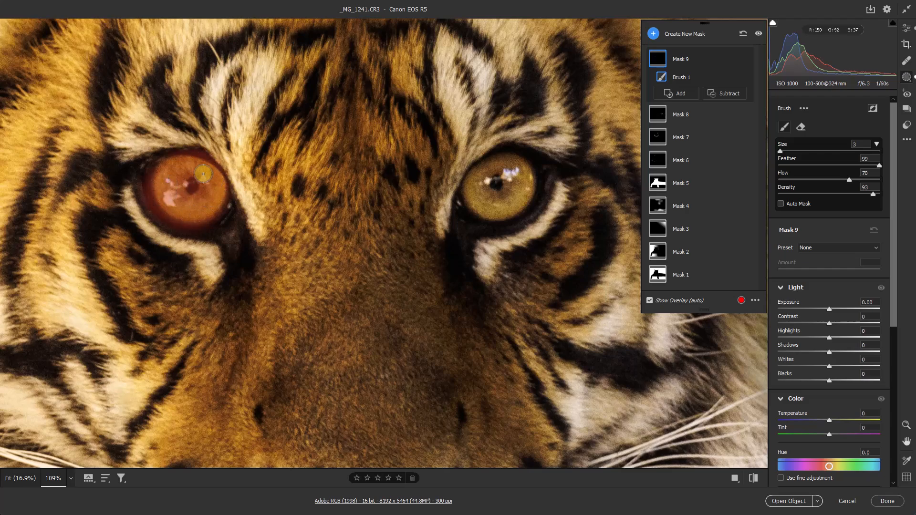
mouse_move(505, 177)
left_mouse_down()
mouse_move(480, 171)
mouse_move(522, 177)
mouse_move(510, 167)
mouse_move(479, 188)
mouse_move(520, 197)
mouse_move(521, 174)
mouse_move(495, 206)
mouse_move(471, 194)
left_mouse_up()
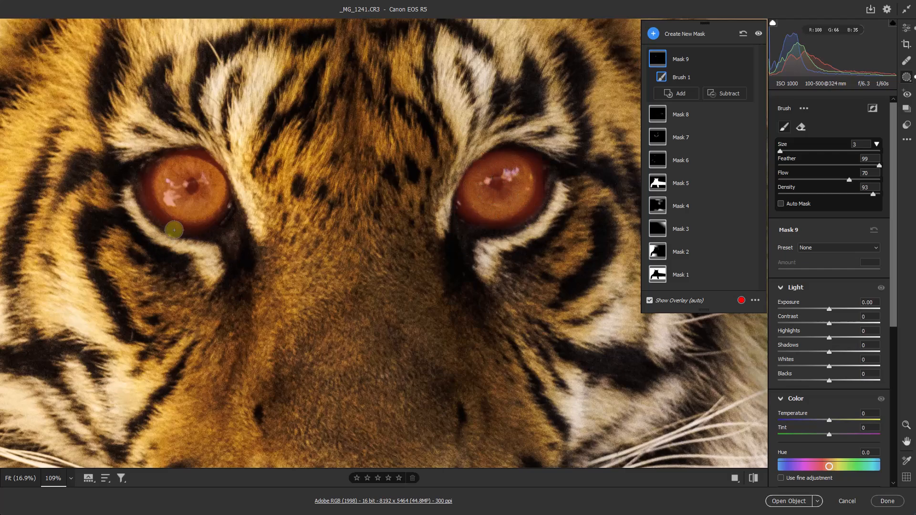
key("ctrl+0")
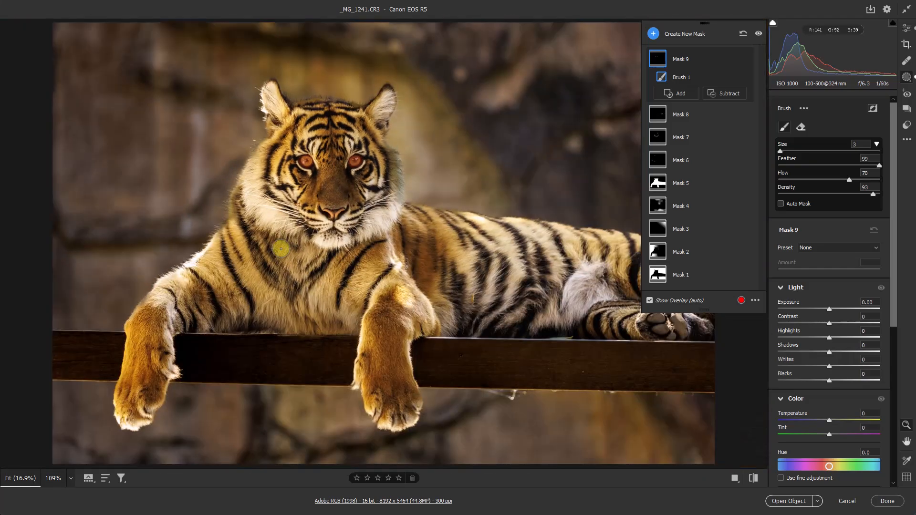
left_click(650, 301)
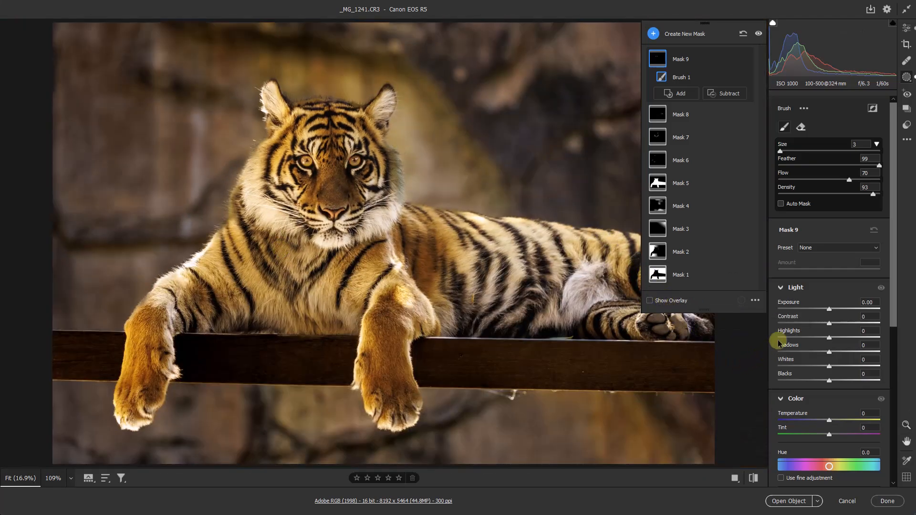
Step: Brighten and warm the tiger's eyes with exposure +0.45, temperature +22 and saturation +18 on the current eye mask
left_click_drag(828, 311, 832, 312)
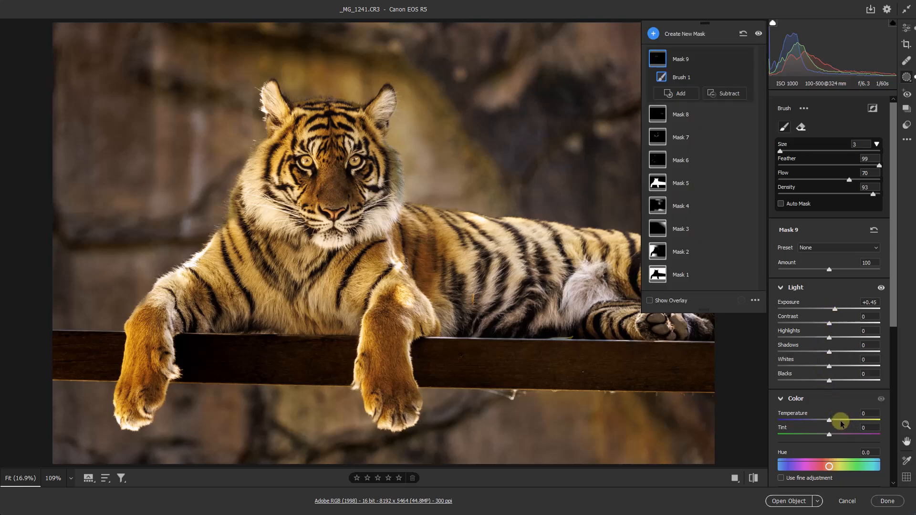
left_click_drag(894, 319, 894, 365)
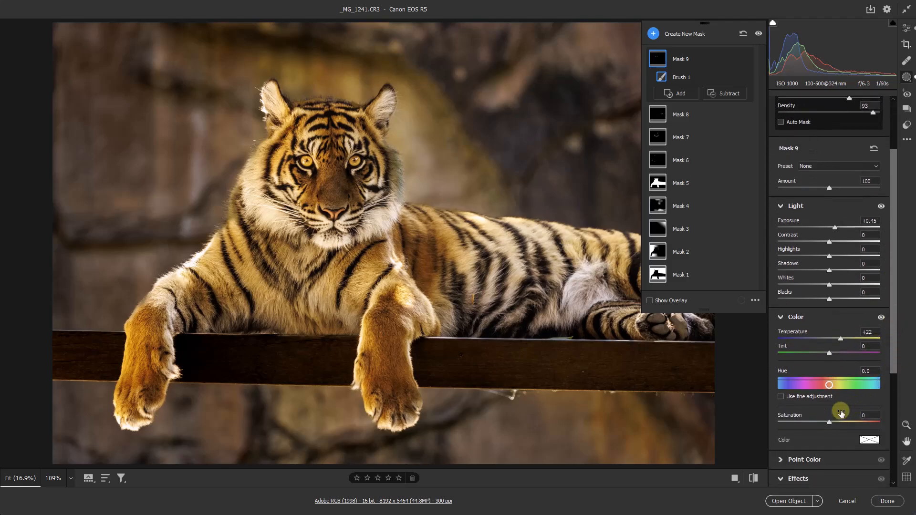
left_click_drag(836, 425, 837, 424)
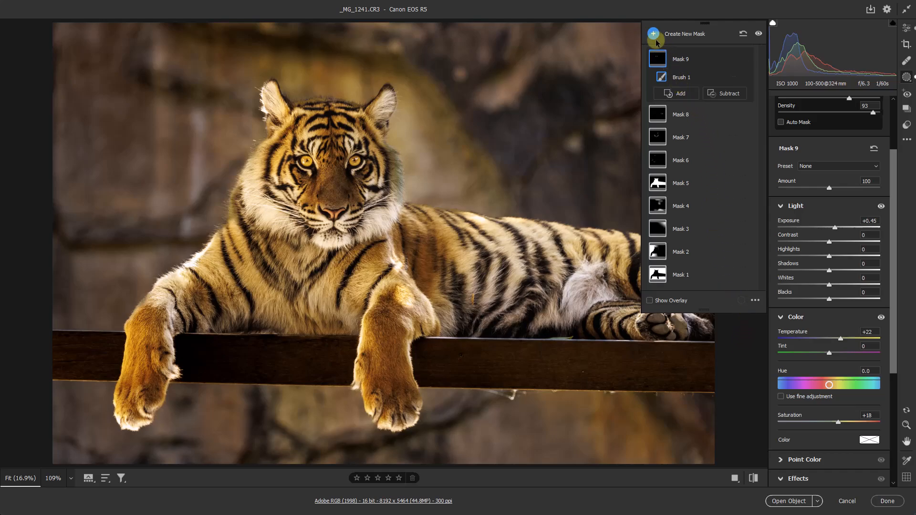
Step: Create a large radial gradient mask centred on the tiger's shoulder, spanning from above its ears to below its front paws
left_click(652, 34)
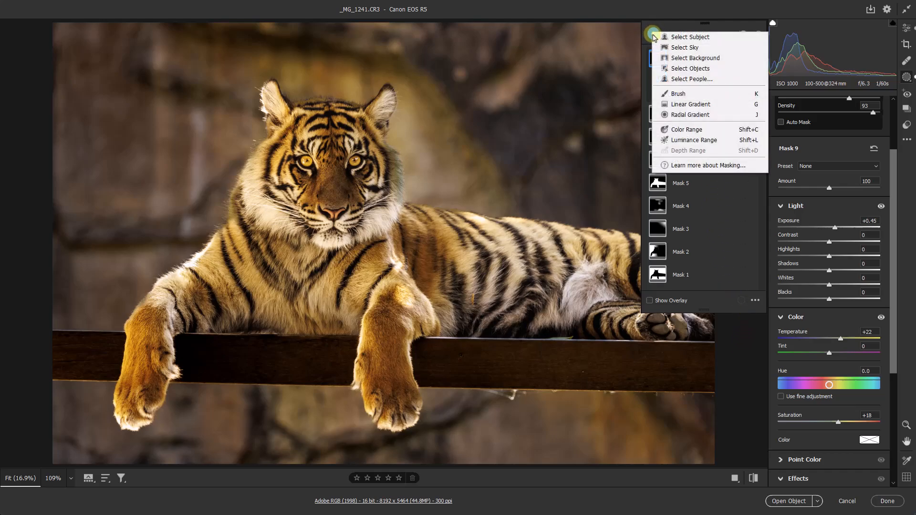
left_click(681, 116)
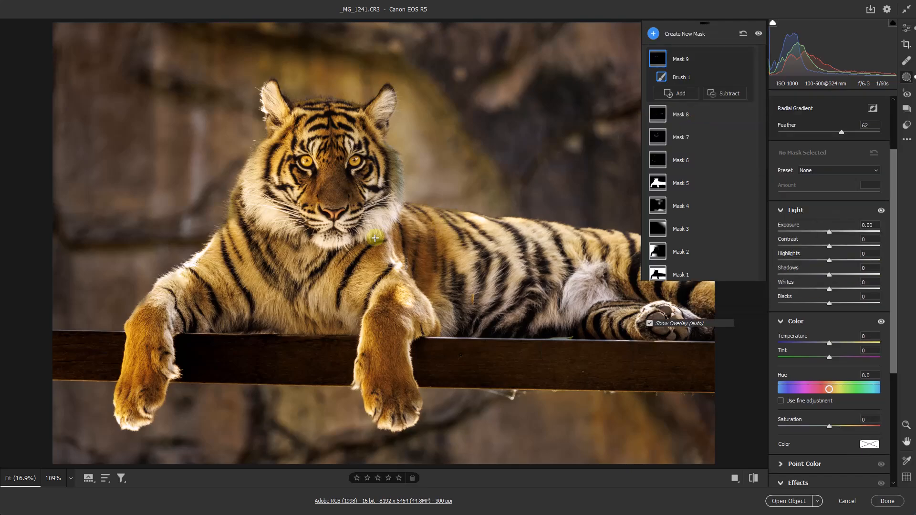
left_click_drag(408, 237, 618, 364)
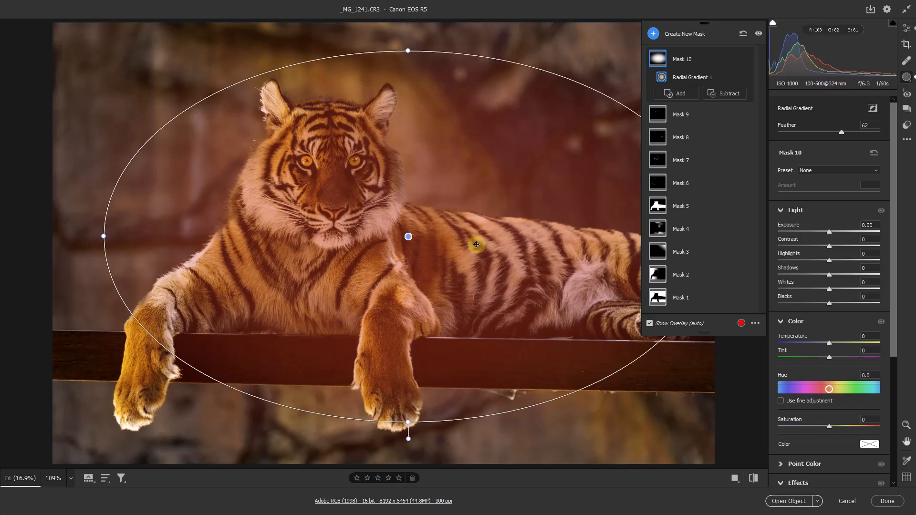
left_click_drag(409, 234, 390, 239)
left_click_drag(389, 425, 389, 436)
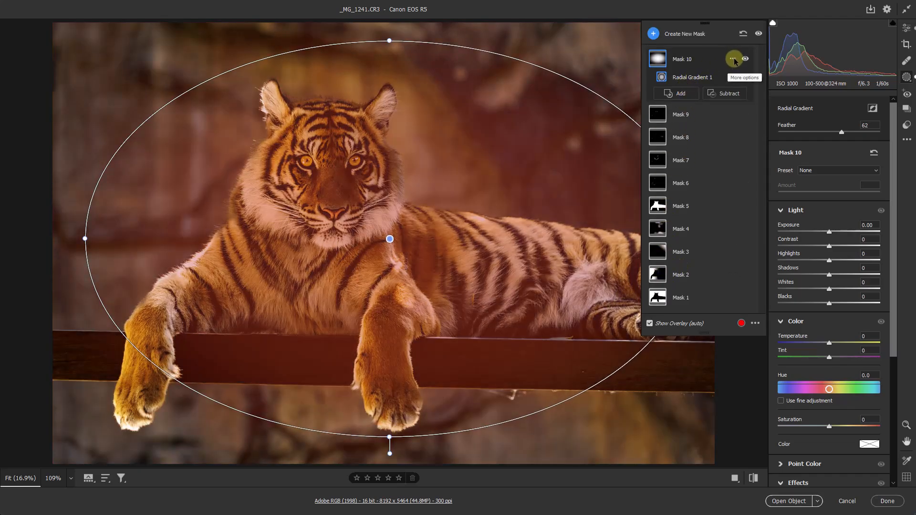
Step: Invert the radial gradient mask and set its exposure to -0.35 to darken the area around the tiger
left_click(732, 59)
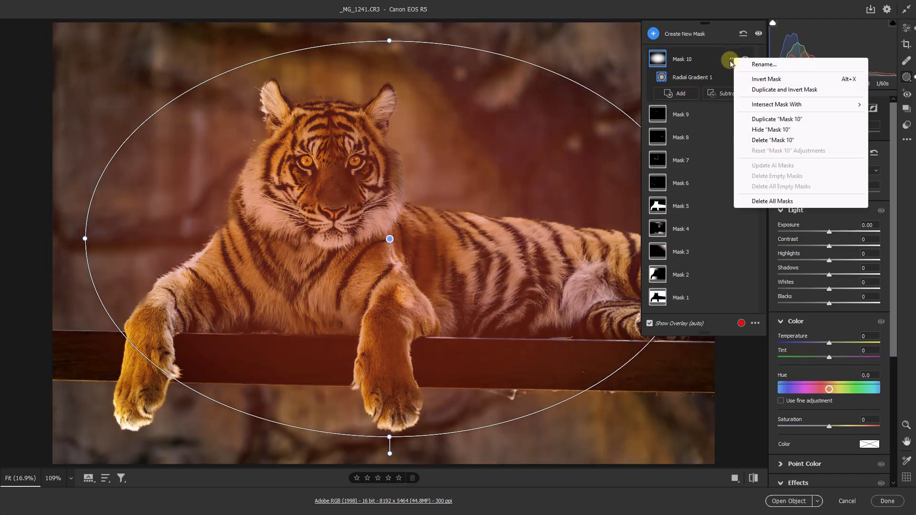
left_click(761, 80)
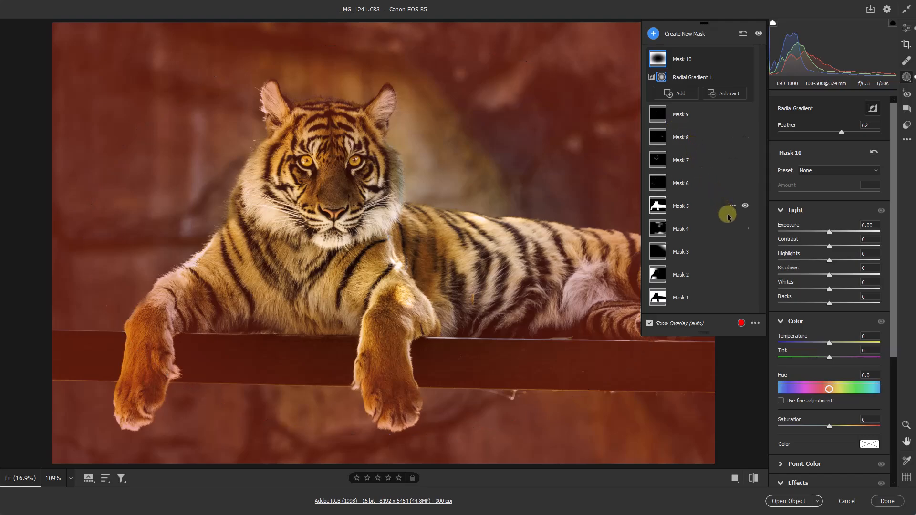
left_click_drag(829, 233, 827, 234)
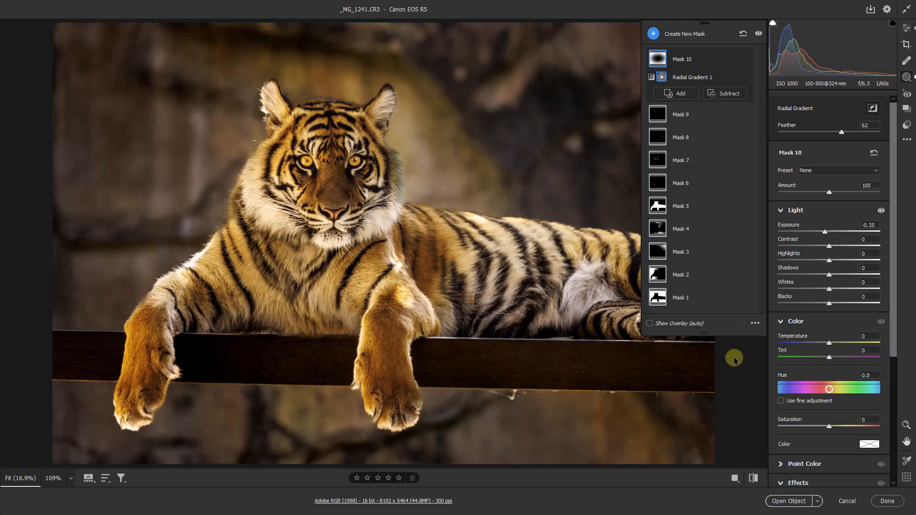
Step: Darken the background above the tiger's back with a new brush mask at size 6, flow 23, exposure -1.10 and highlights -29
left_click(653, 34)
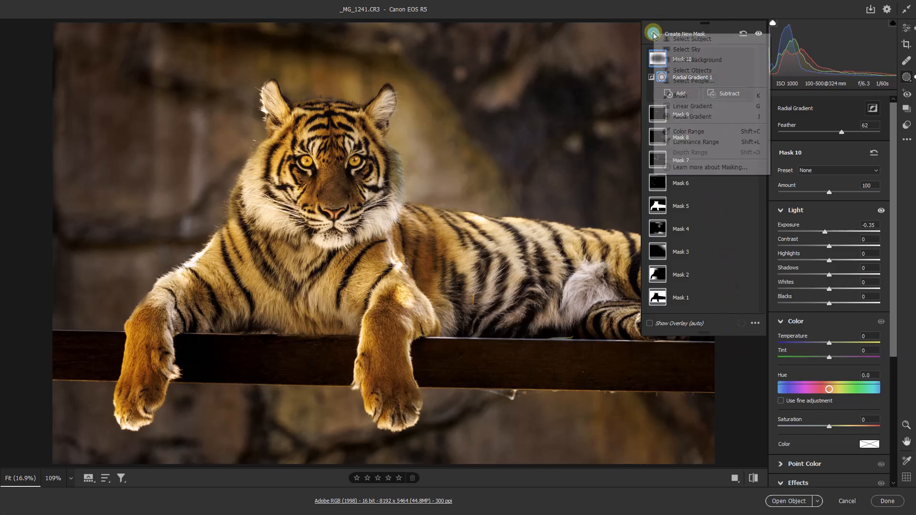
left_click(679, 98)
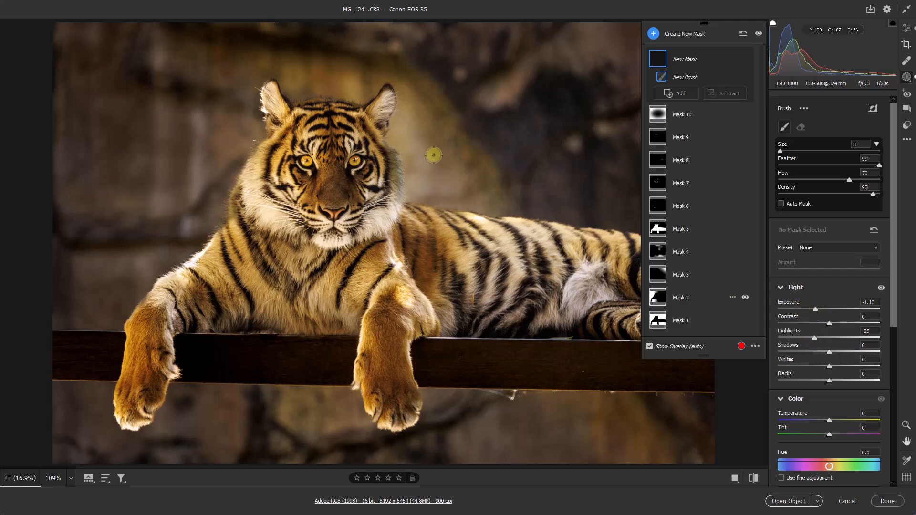
left_click_drag(444, 159, 358, 186)
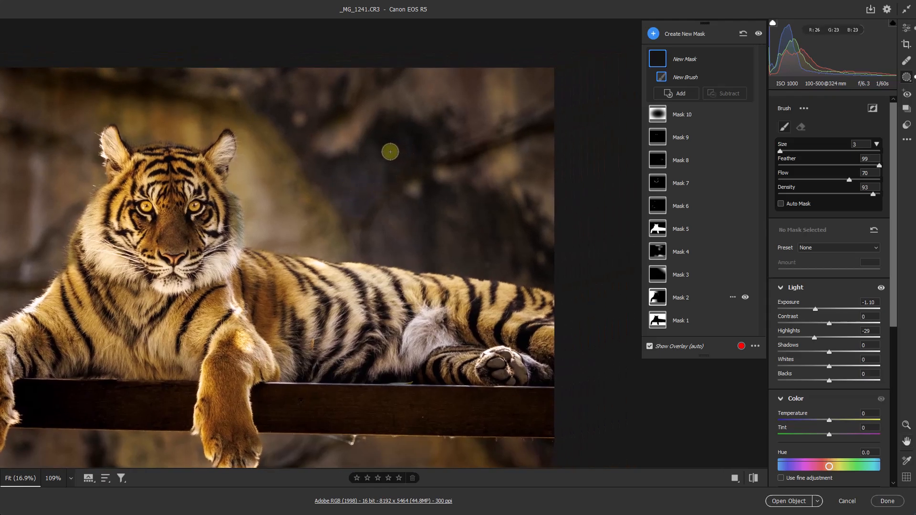
mouse_move(321, 147)
left_mouse_down()
mouse_move(468, 93)
mouse_move(551, 259)
left_mouse_up()
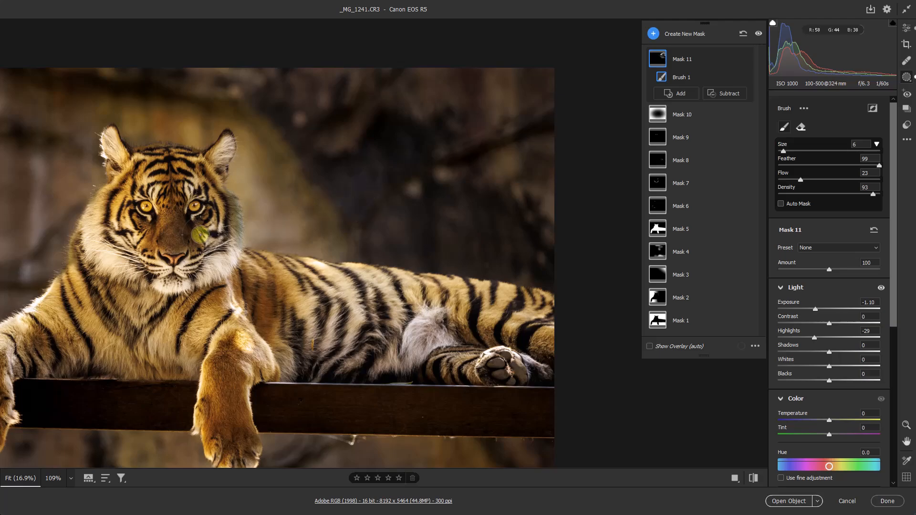
Step: Extend the same darkening mask with a size 8 brush over the rock wall beside the tiger's head and the background below the ledge
left_click_drag(167, 233, 446, 225)
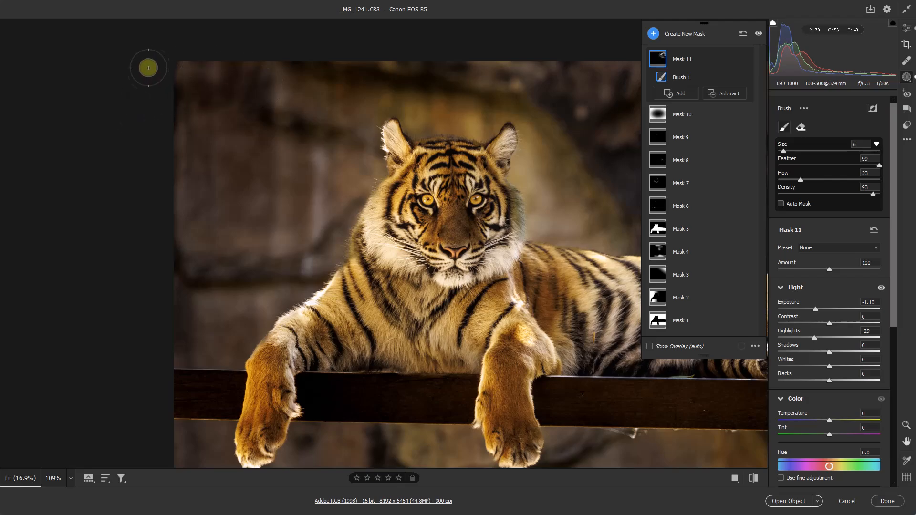
key("]")
mouse_move(185, 181)
left_mouse_down()
mouse_move(186, 160)
mouse_move(184, 191)
mouse_move(306, 128)
mouse_move(312, 229)
left_mouse_up()
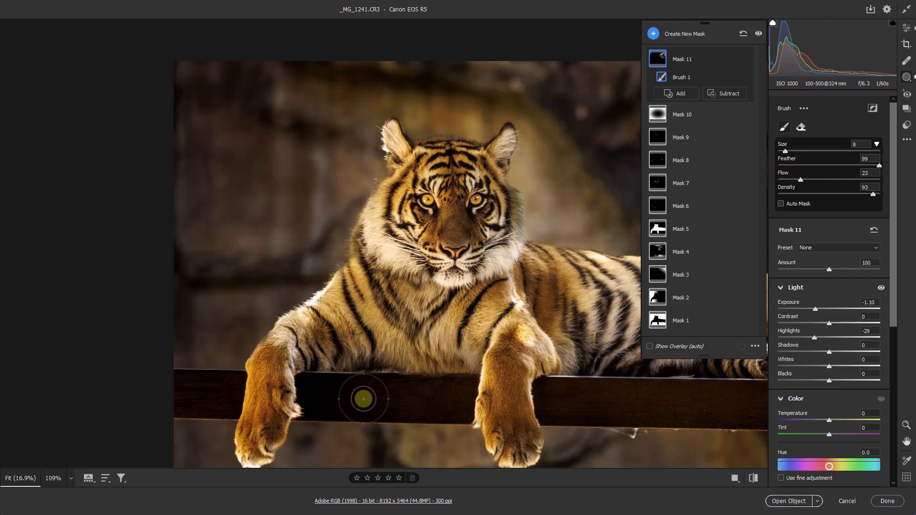
key("space")
mouse_move(371, 399)
left_mouse_down()
mouse_move(340, 296)
mouse_move(236, 280)
left_mouse_up()
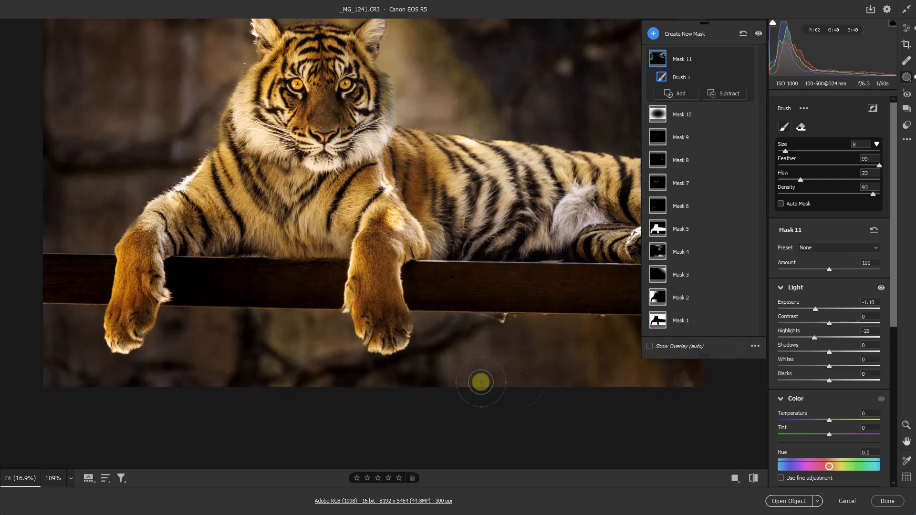
key("ctrl+0")
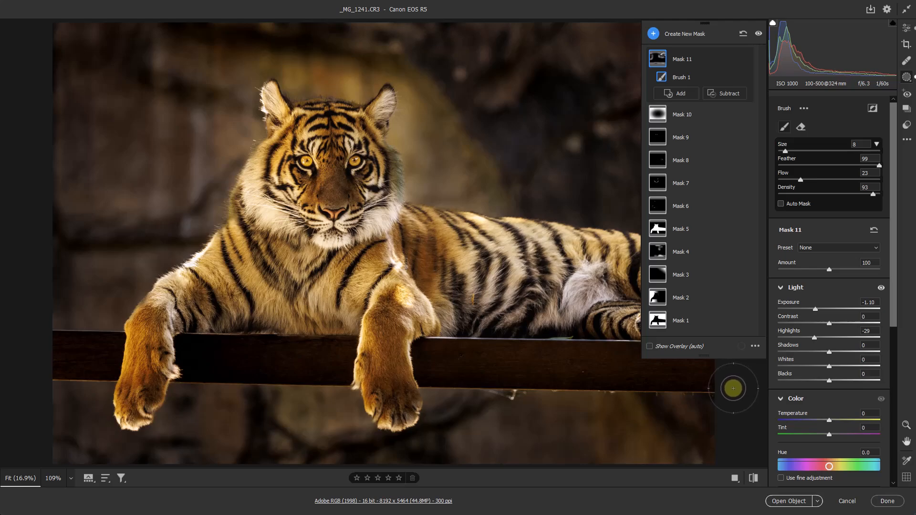
Step: Heal the bright spot in the dark rock above the tiger's back and the blemishes near the photo's right edge, using Heal at size 16
left_click(907, 29)
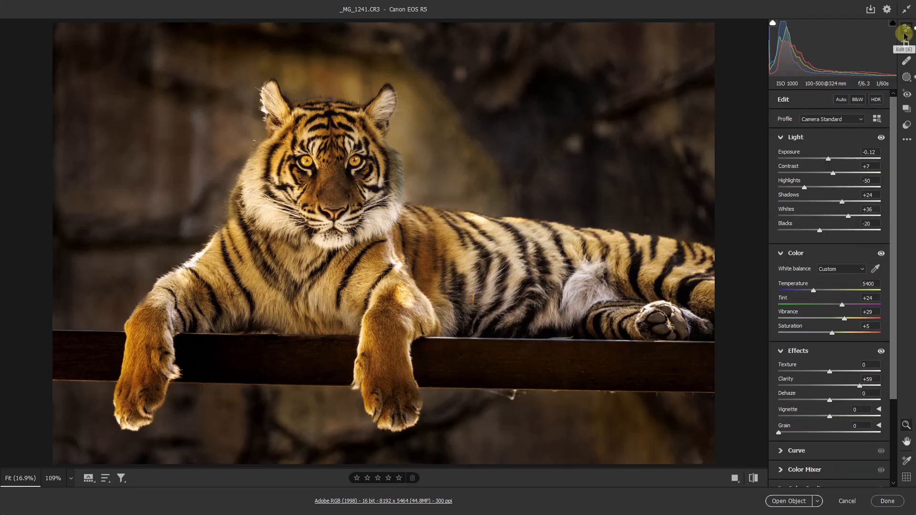
left_click(907, 61)
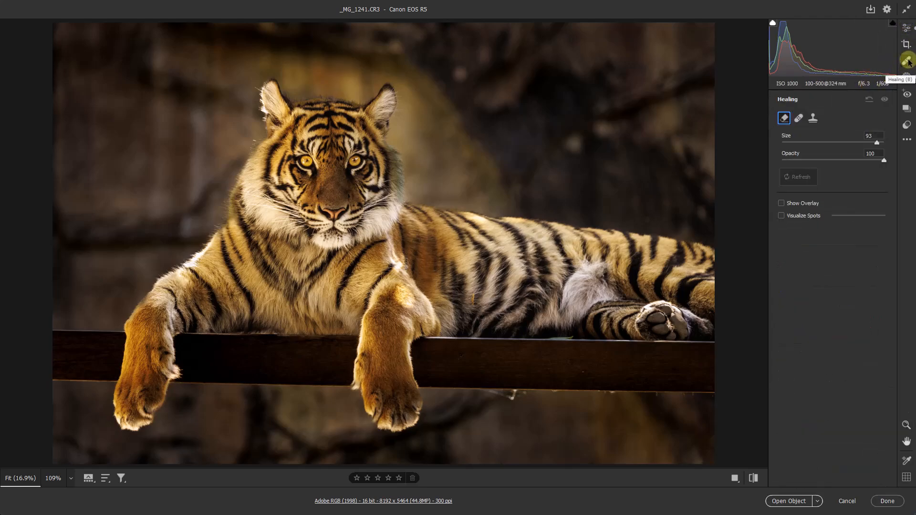
left_click(800, 118)
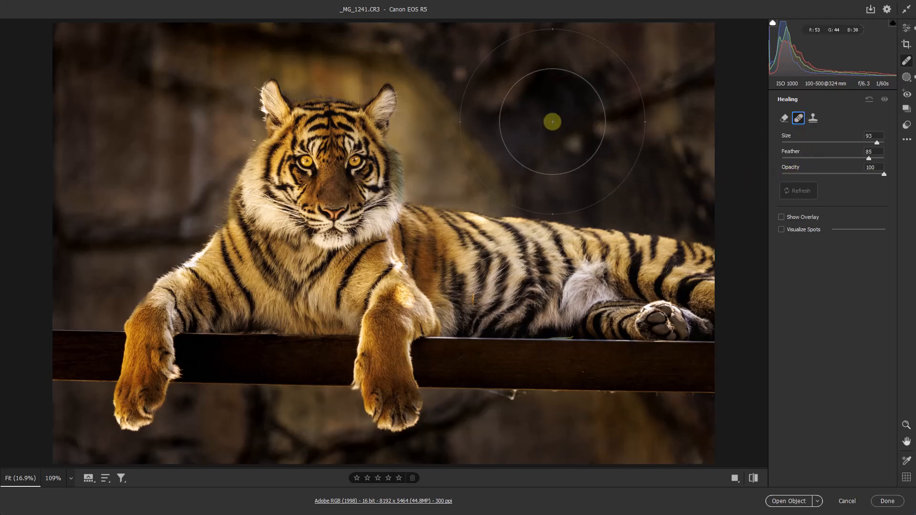
key("bracketleft")
key("bracketleft")
key("bracketleft")
key("bracketleft")
key("bracketleft")
key("bracketleft")
key("bracketleft")
key("bracketleft")
key("bracketleft")
key("bracketleft")
key("bracketleft")
key("bracketleft")
key("bracketleft")
key("bracketleft")
key("bracketleft")
key("bracketleft")
key("bracketleft")
key("bracketleft")
key("bracketleft")
key("bracketleft")
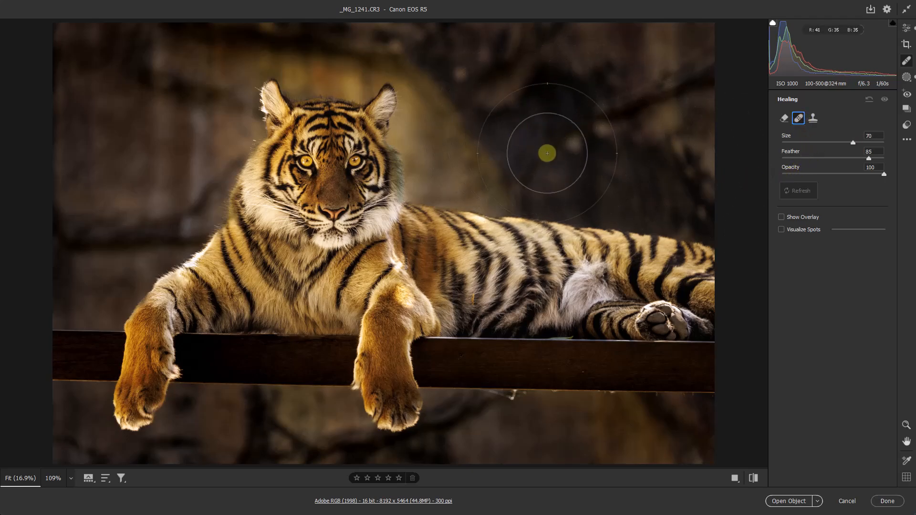
key("bracketleft")
key("bracketleft")
key("bracketleft")
key("bracketleft")
key("bracketleft")
key("bracketleft")
key("bracketleft")
key("bracketleft")
key("bracketleft")
key("bracketleft")
key("bracketleft")
key("bracketleft")
key("bracketleft")
key("bracketleft")
key("bracketleft")
key("bracketleft")
key("bracketleft")
key("bracketleft")
key("bracketleft")
key("bracketleft")
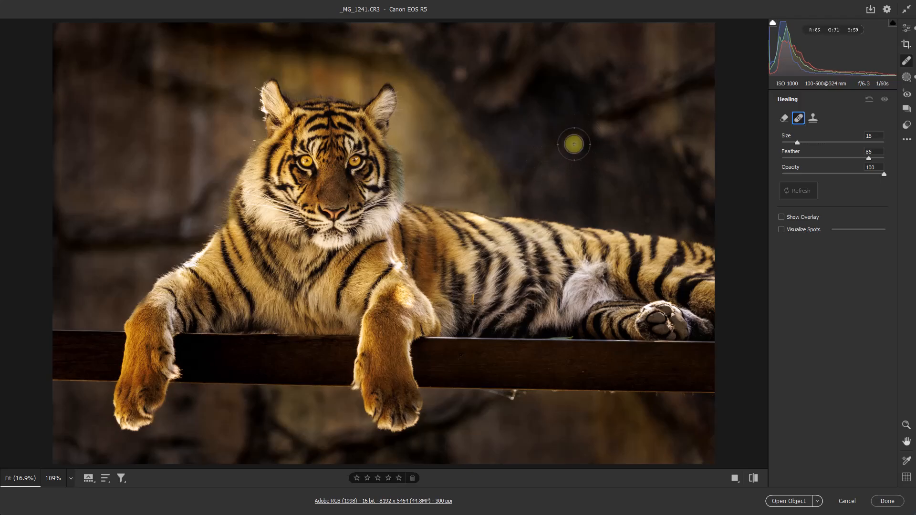
left_click(575, 144)
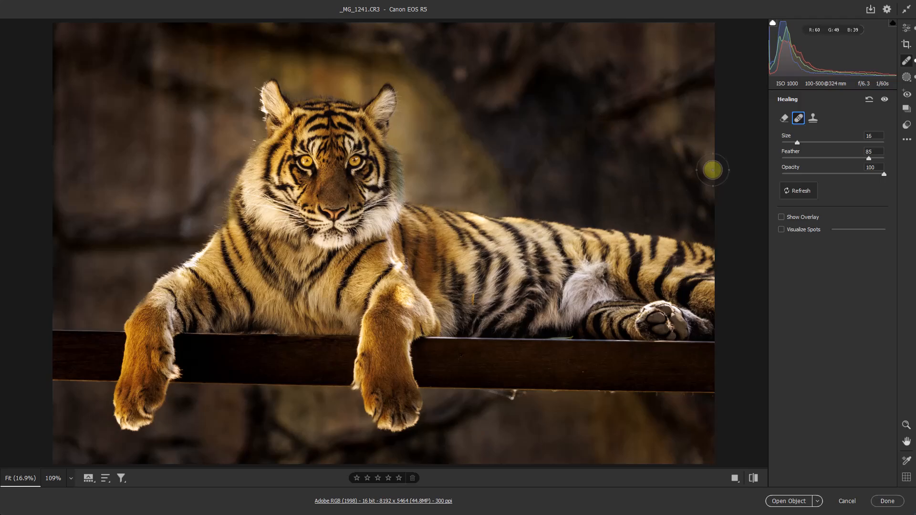
left_click_drag(707, 143, 706, 189)
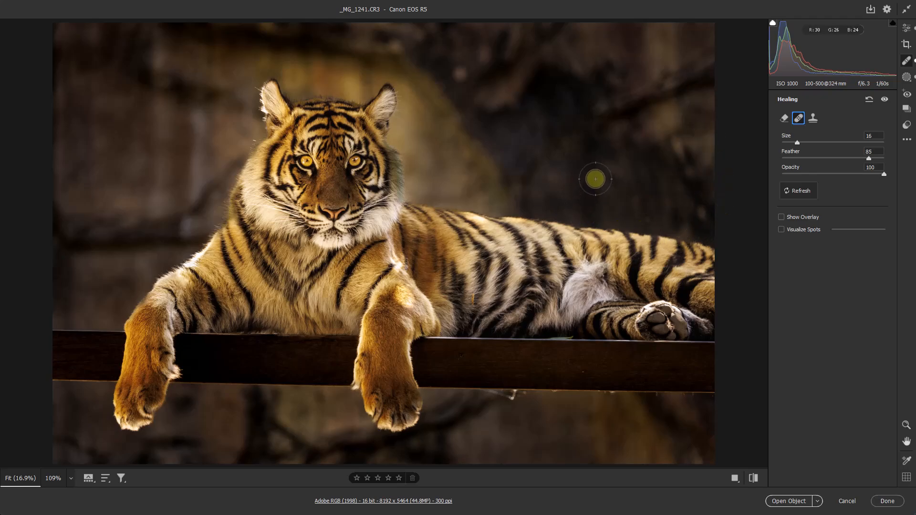
Step: Heal the distracting marks in the photo's upper-left background and along its top edge above the tiger's ear, using a size 12 brush
key("bracketleft")
key("bracketleft")
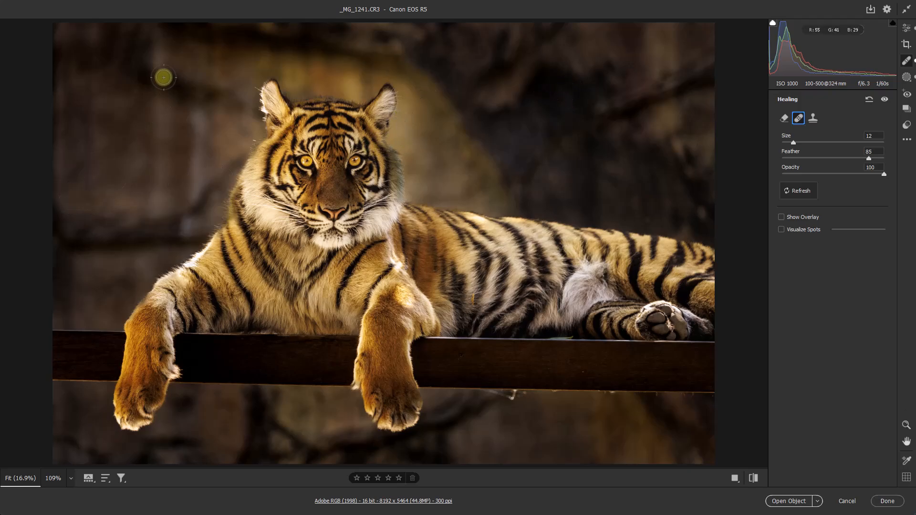
left_click_drag(158, 49, 154, 79)
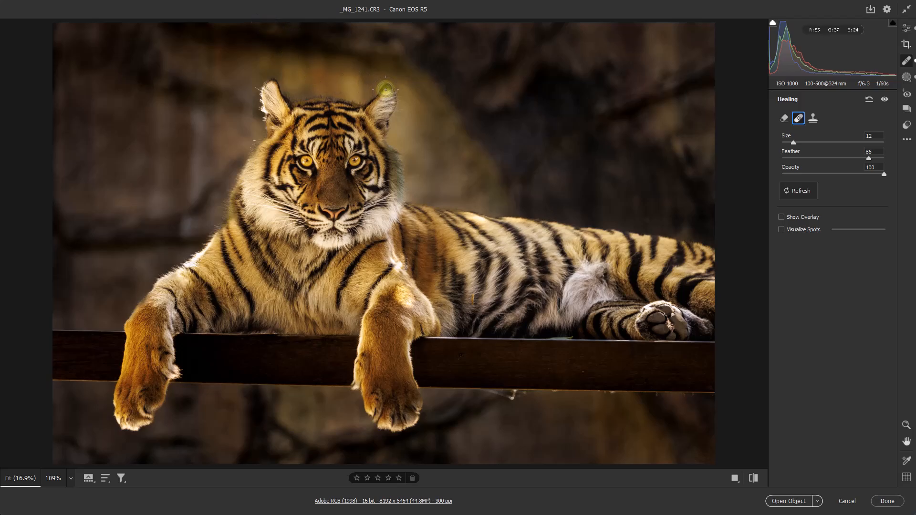
mouse_move(367, 27)
left_mouse_down()
mouse_move(351, 25)
mouse_move(426, 27)
mouse_move(370, 25)
left_mouse_up()
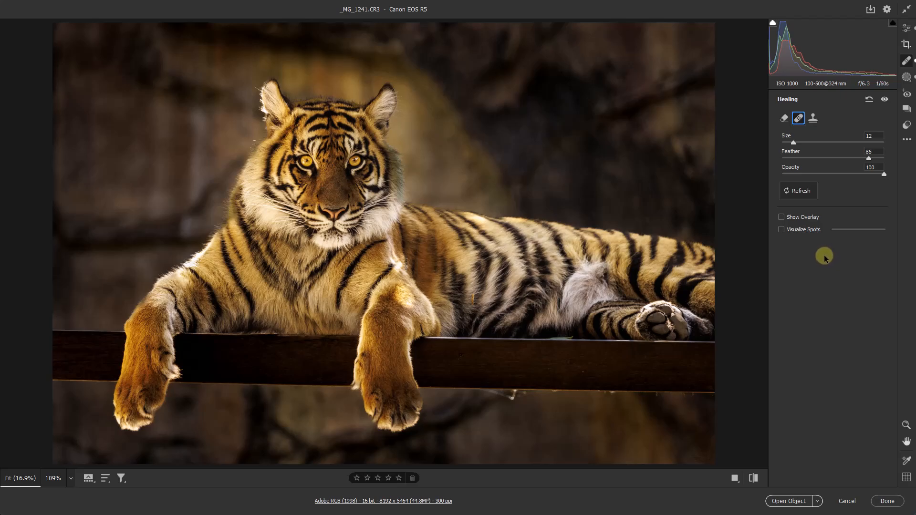
Step: Open the AI Denoise settings for the edited photo from its Detail adjustments
left_click(907, 28)
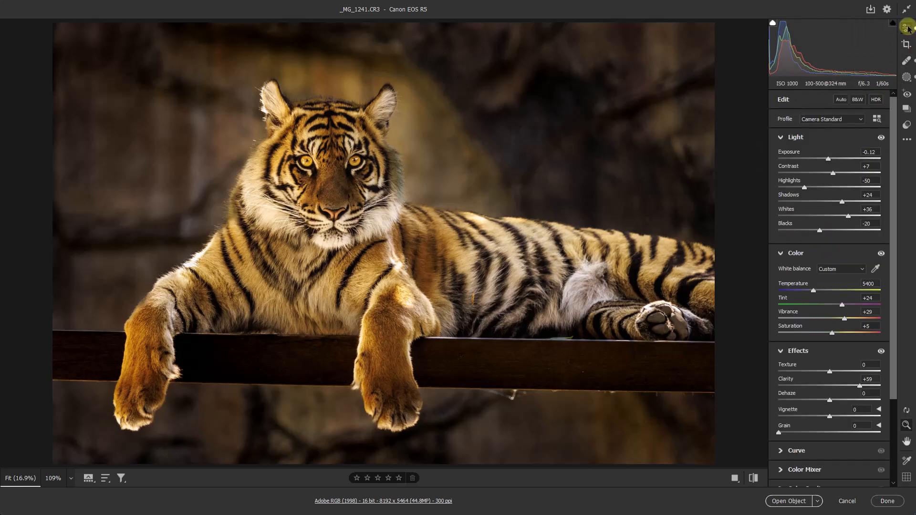
left_click_drag(893, 130, 899, 223)
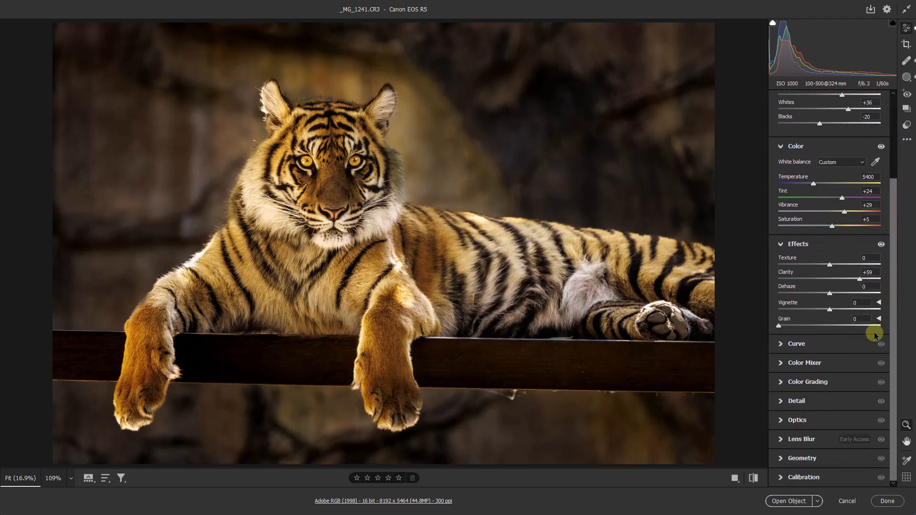
left_click(781, 402)
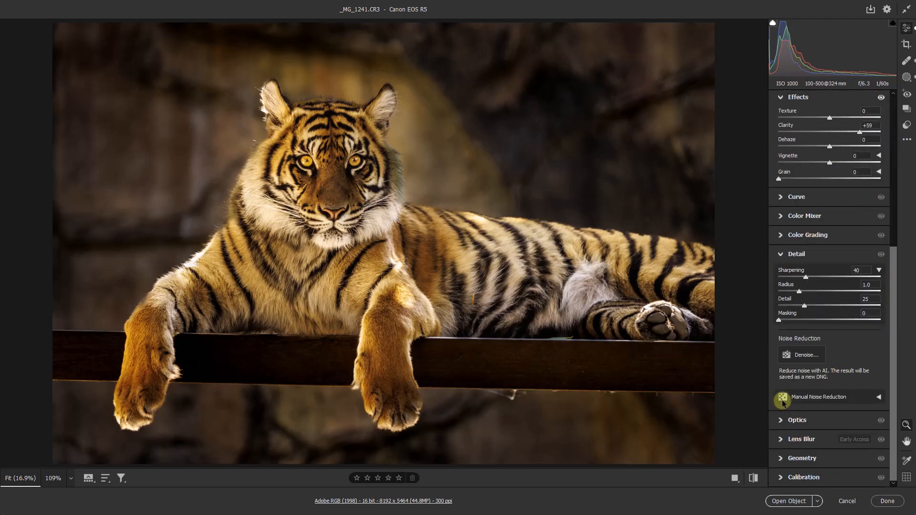
left_click(791, 346)
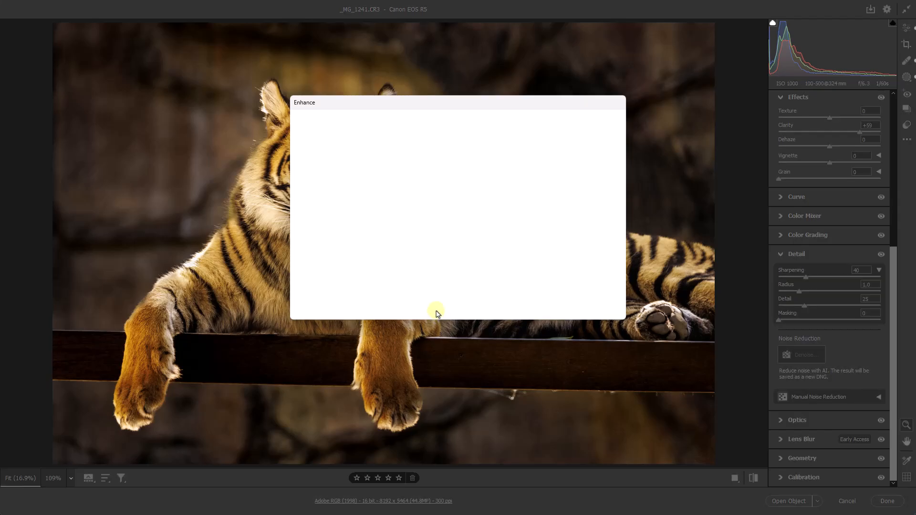
Step: Compare the denoise preview with and without enhancement on the tiger's ear and back, and apply Denoise at amount 53
left_click_drag(435, 113, 396, 179)
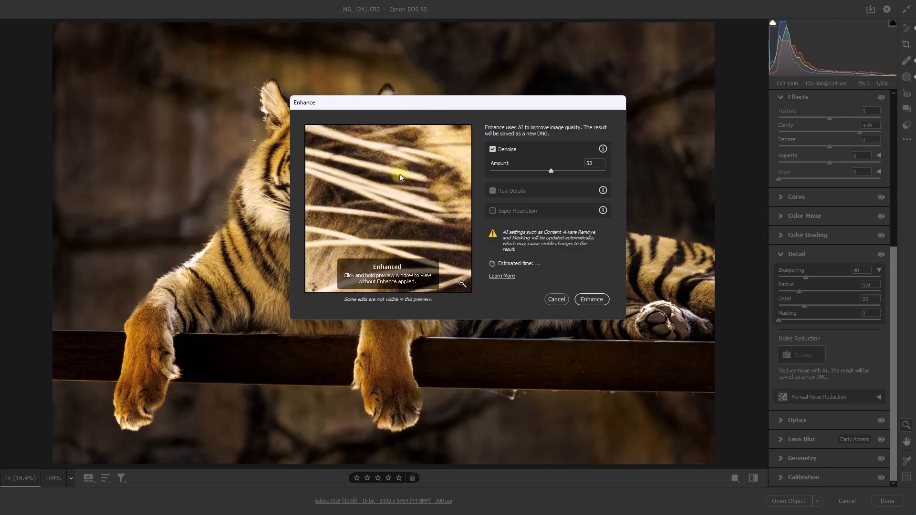
left_click(396, 91)
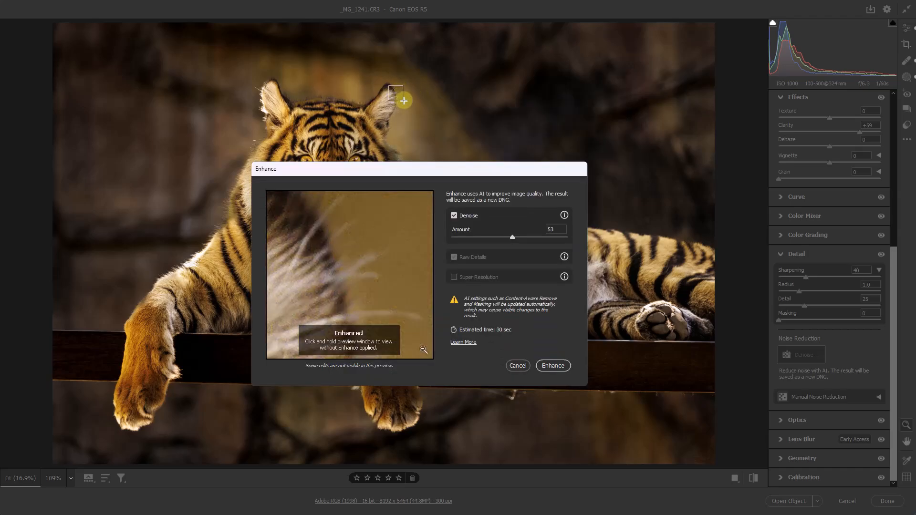
left_click(393, 296)
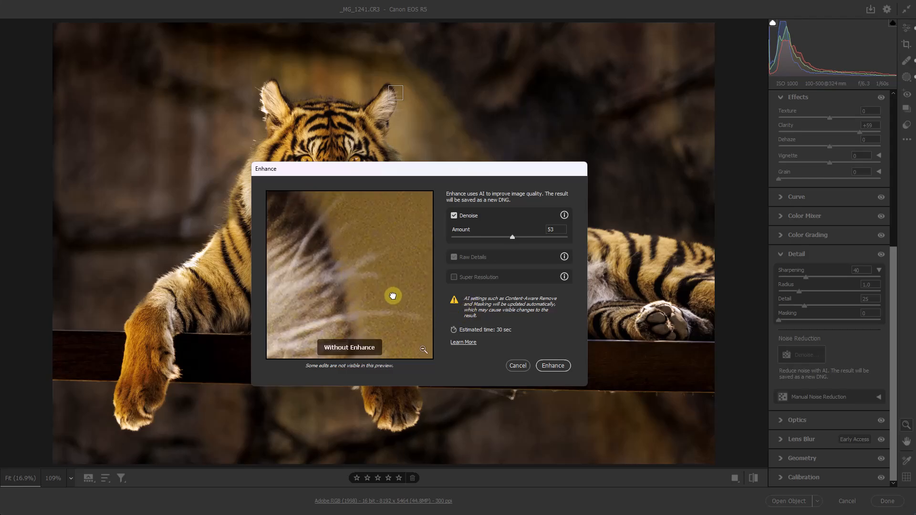
left_click_drag(392, 296, 394, 299)
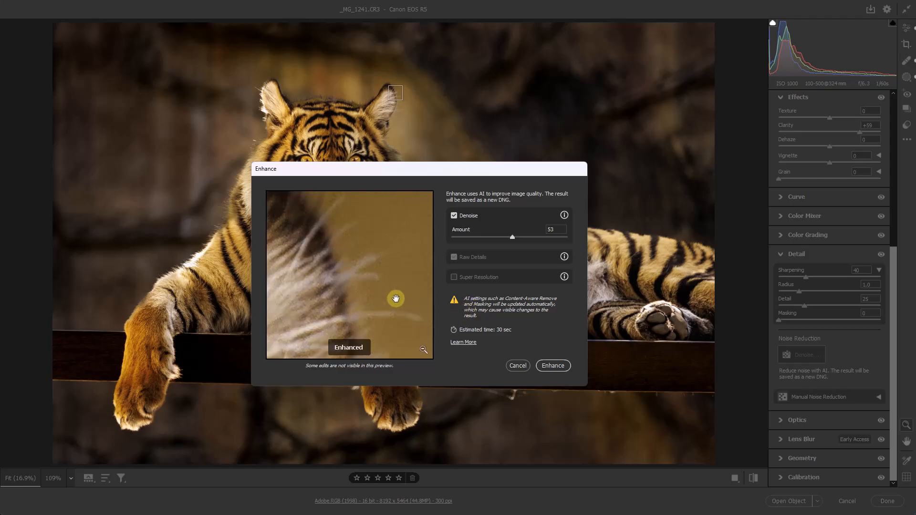
left_click(395, 298)
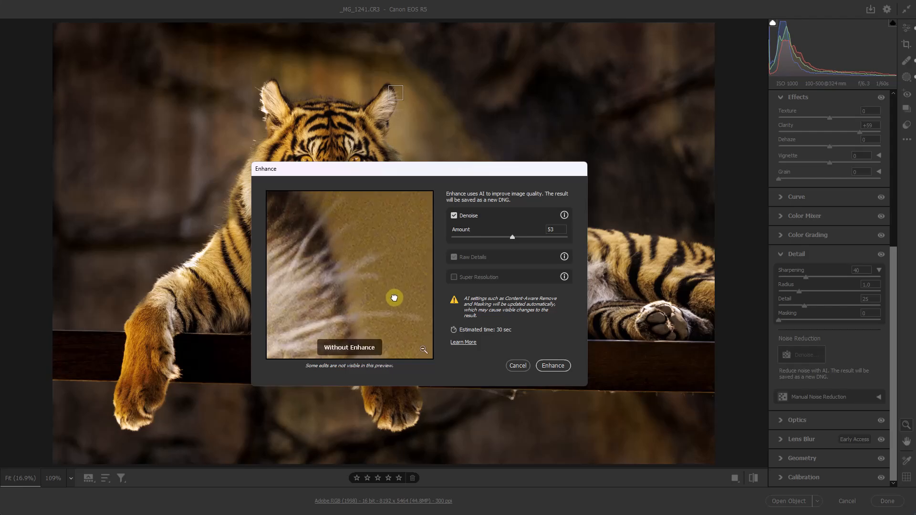
left_click_drag(394, 298, 387, 305)
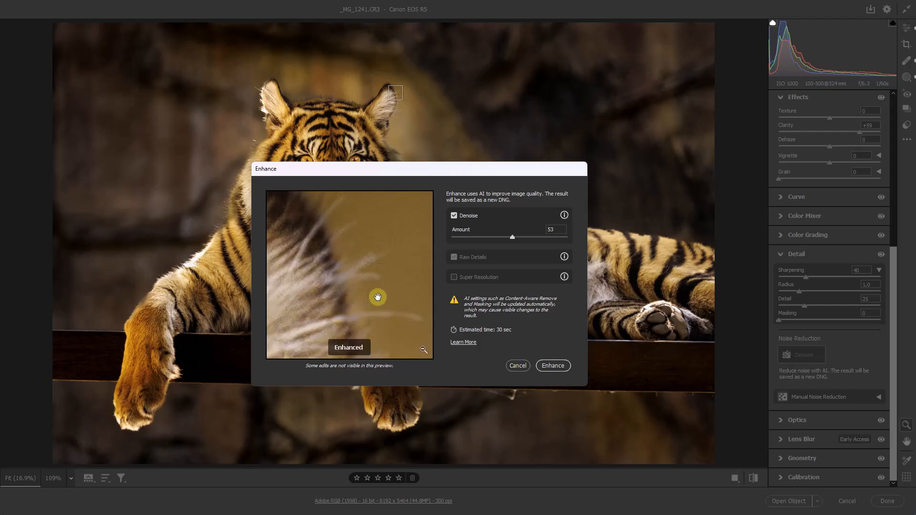
left_click(631, 232)
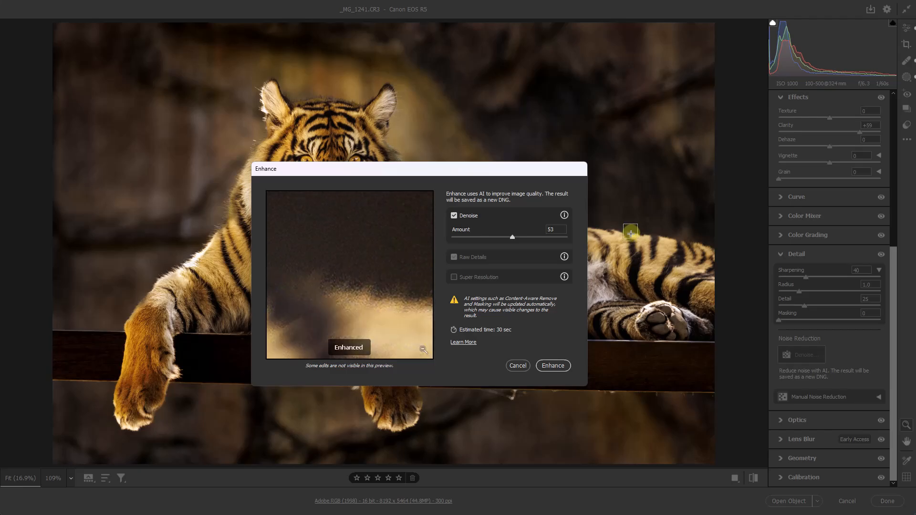
left_click_drag(379, 273, 382, 274)
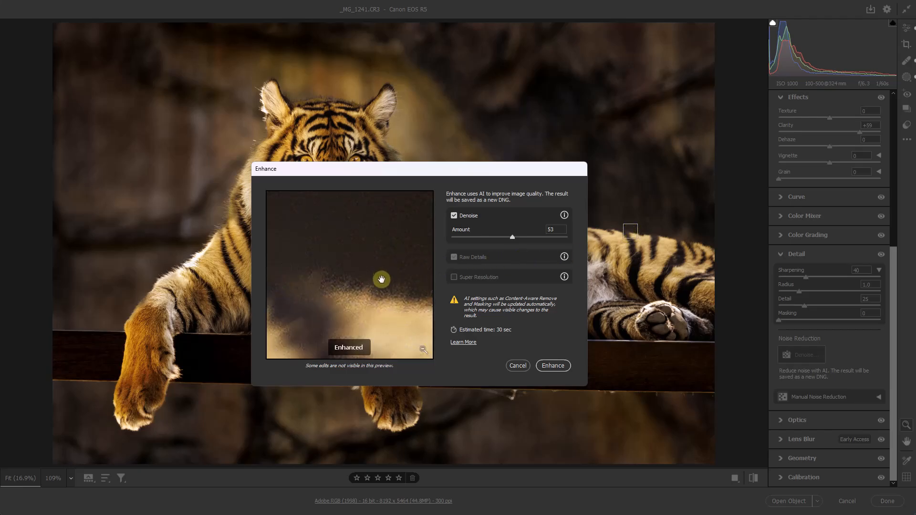
left_click(550, 369)
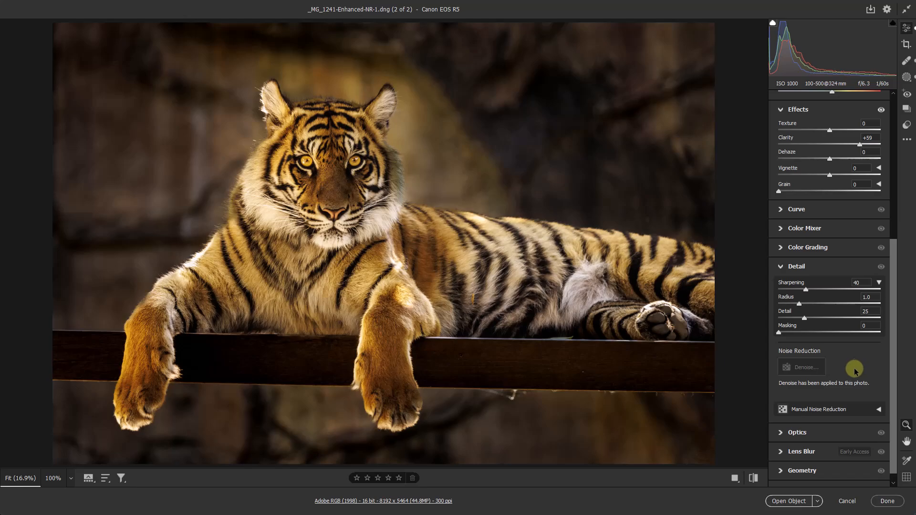
Step: Open the denoised photo as an object in Photoshop and rasterize its layer
left_click(788, 501)
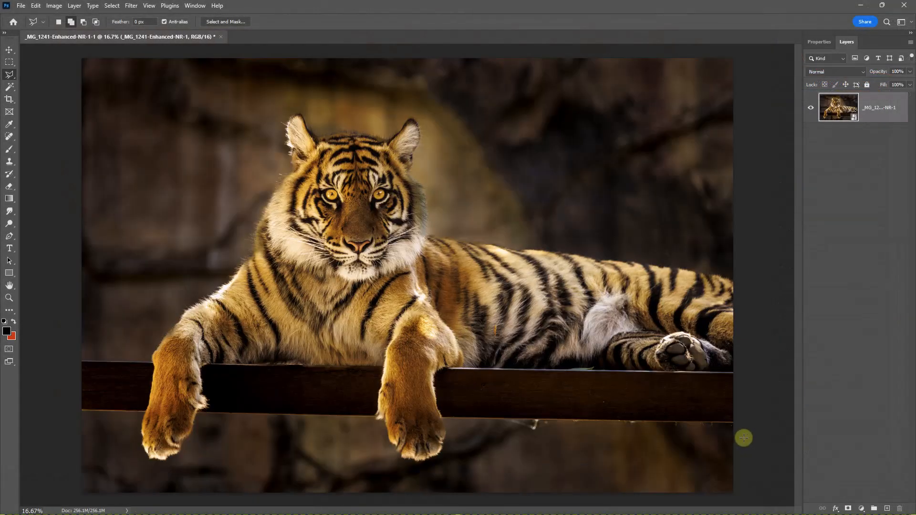
right_click(891, 107)
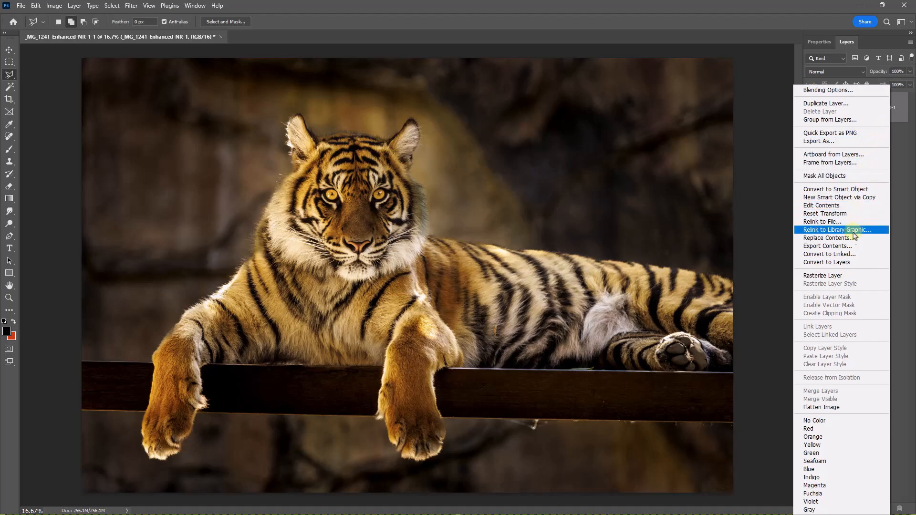
left_click(844, 276)
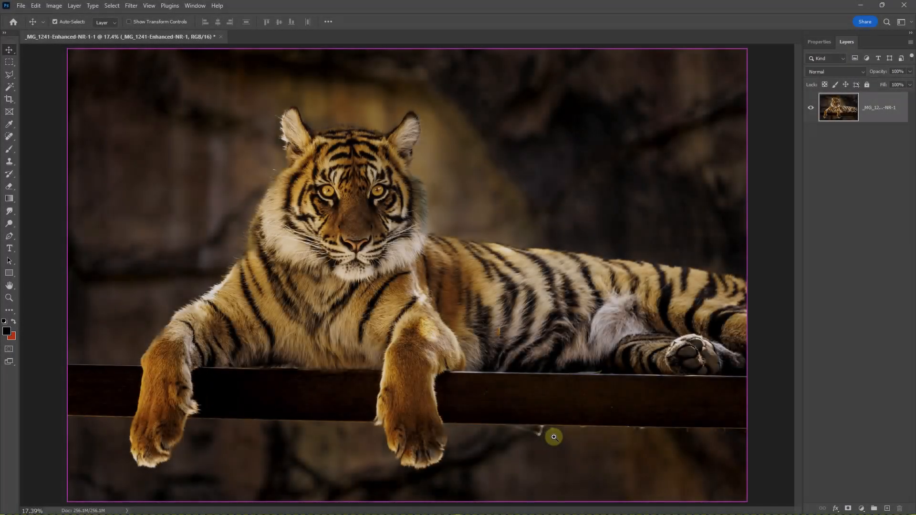
Step: Select the cobweb hanging below the wooden beam with the Polygonal Lasso tool, starting slightly inside the beam's lower edge
left_click_drag(547, 433, 400, 342)
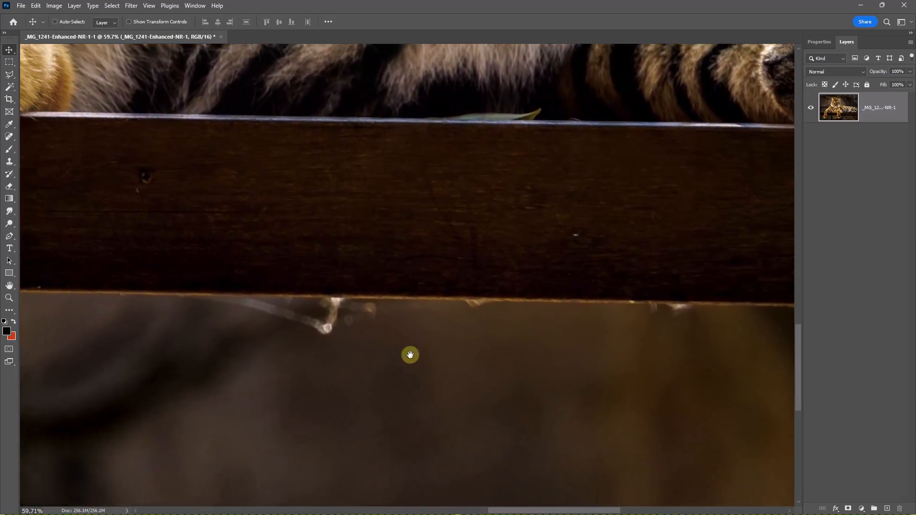
left_click(10, 75)
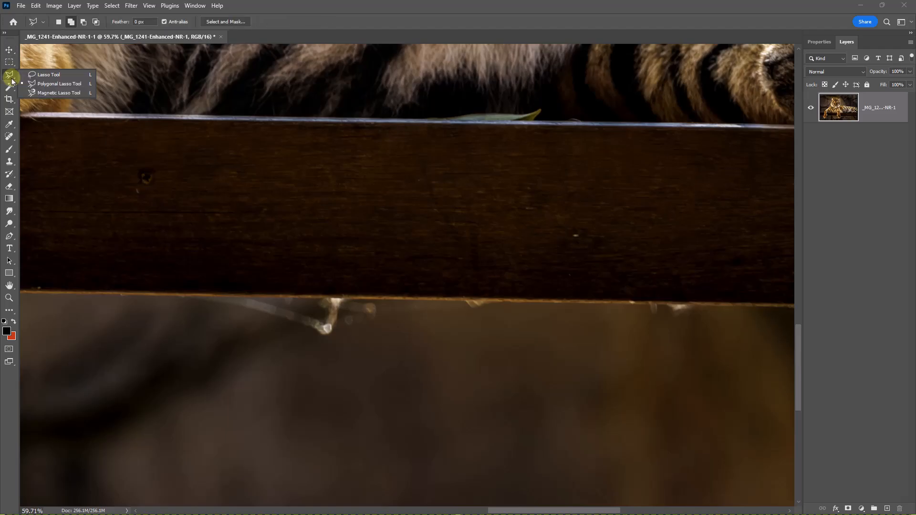
left_click(41, 83)
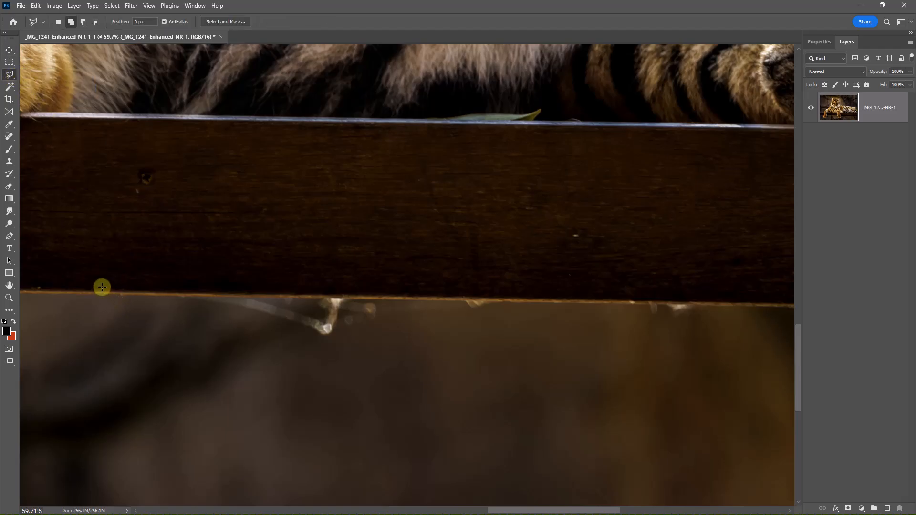
left_click(173, 288)
left_click(392, 293)
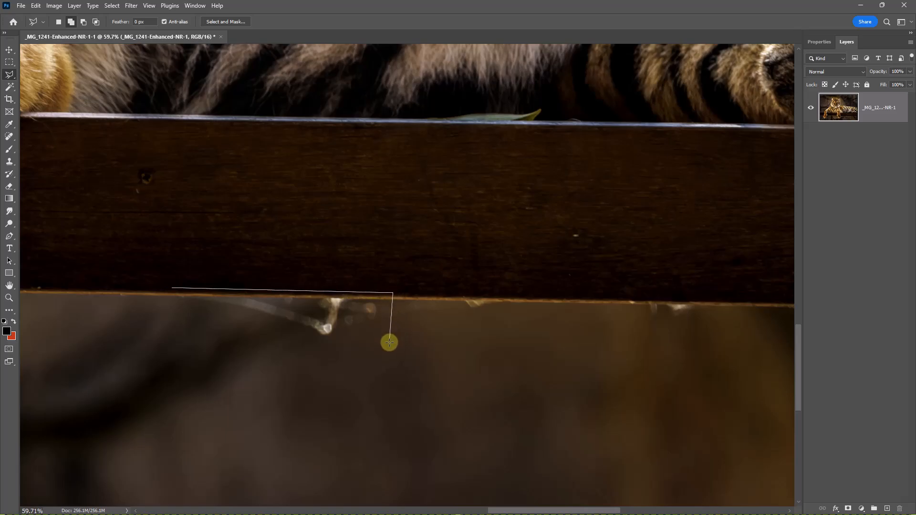
left_click(392, 369)
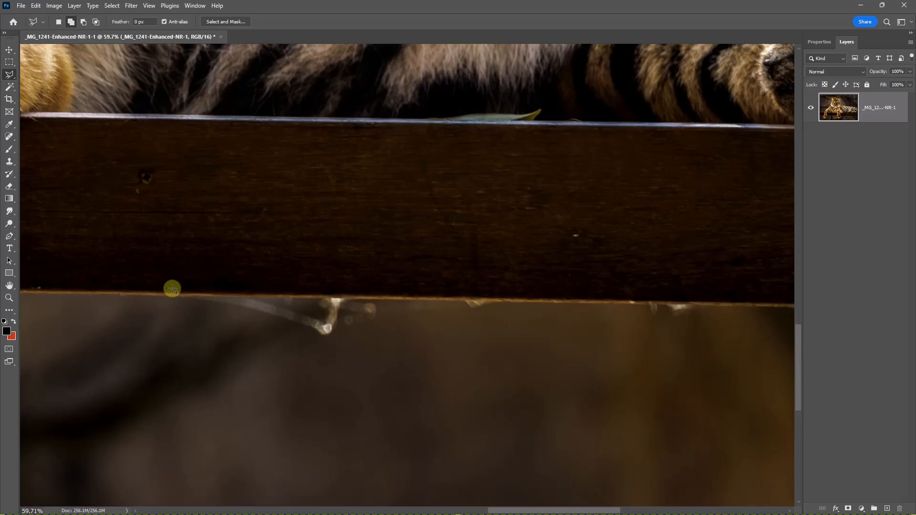
Step: Show the Contextual Task Bar and replace the selected cobweb using Generative Fill without a prompt, choosing the third variation
left_click(195, 7)
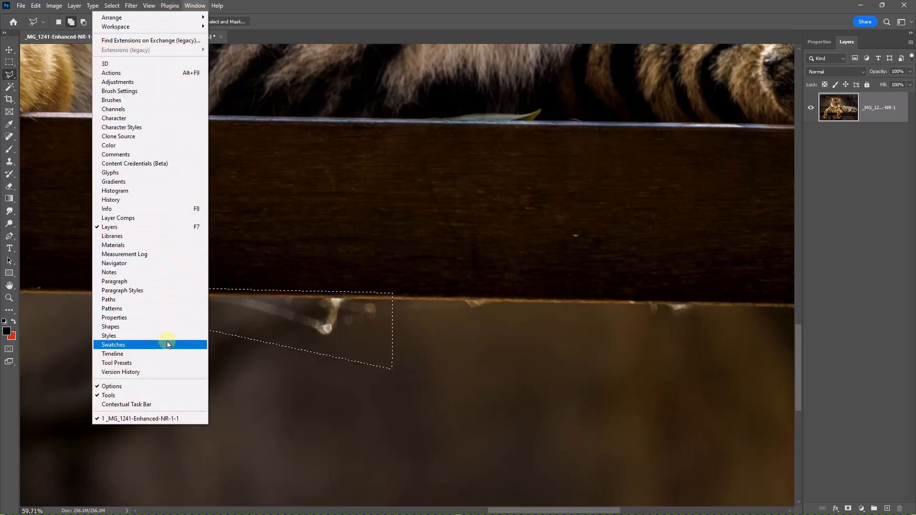
left_click(153, 406)
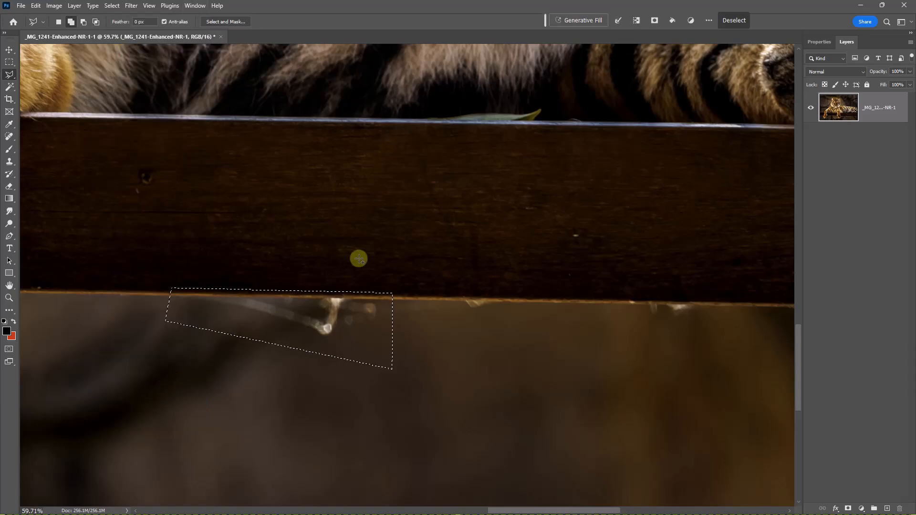
left_click(556, 19)
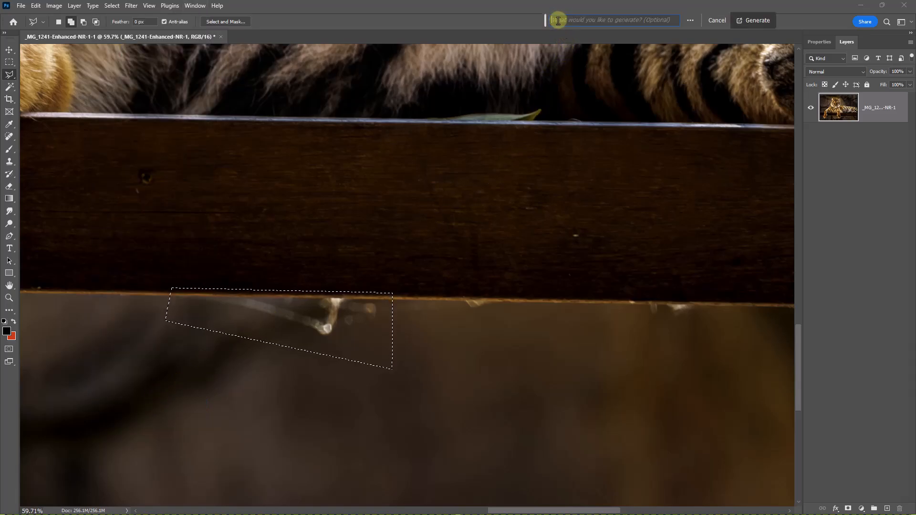
key("Return")
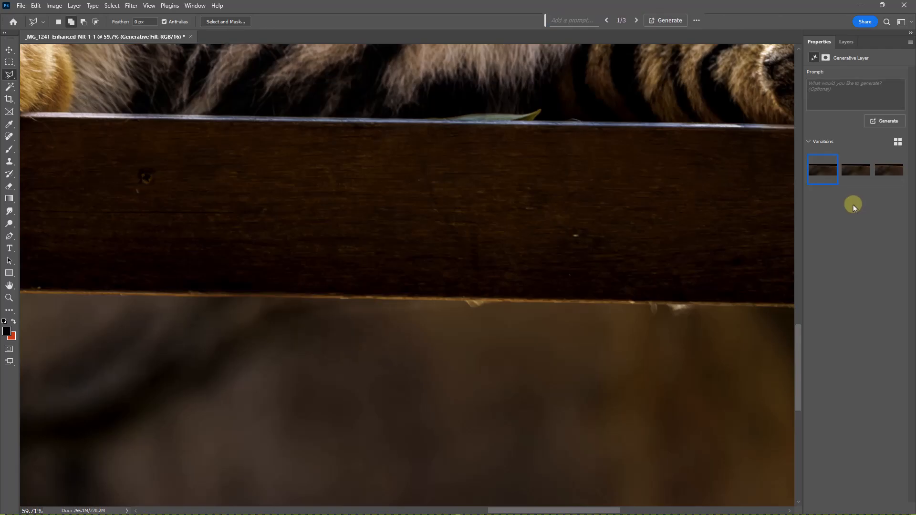
left_click(854, 170)
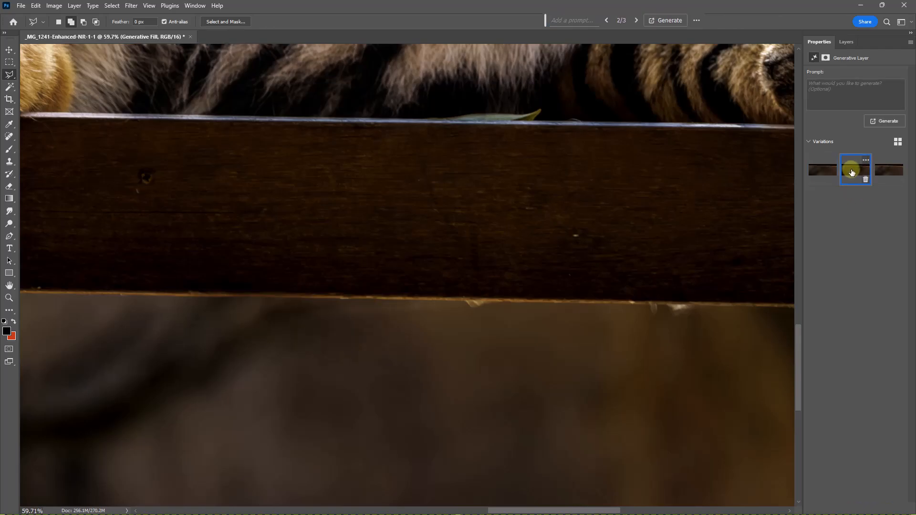
left_click(892, 171)
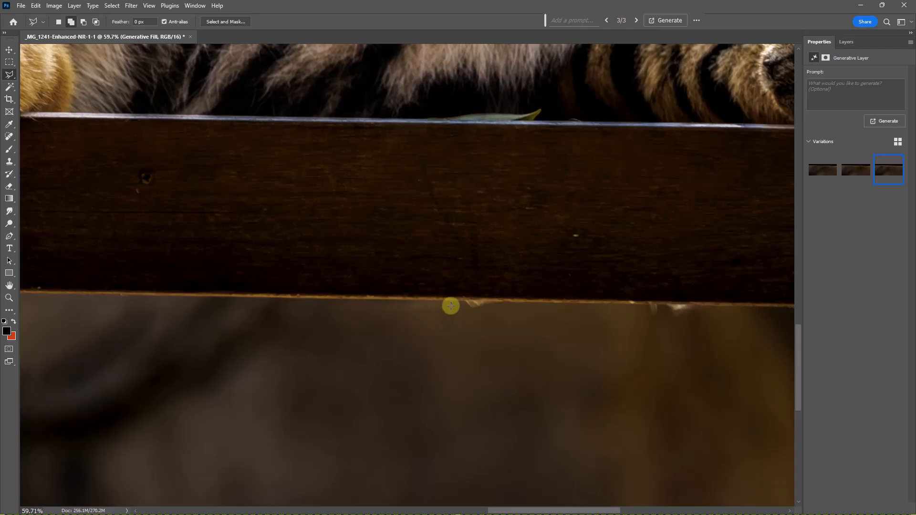
Step: Select the remaining bright strands under the beam, right of the removed cobweb, and remove them with an unprompted Generative Fill
left_click_drag(451, 294, 702, 296)
left_click(703, 296)
left_click(703, 330)
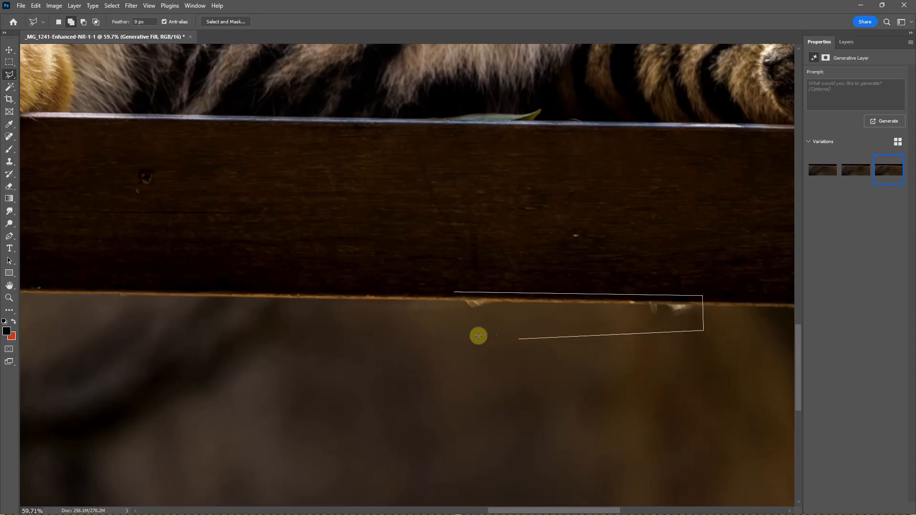
left_click(448, 322)
left_click(455, 293)
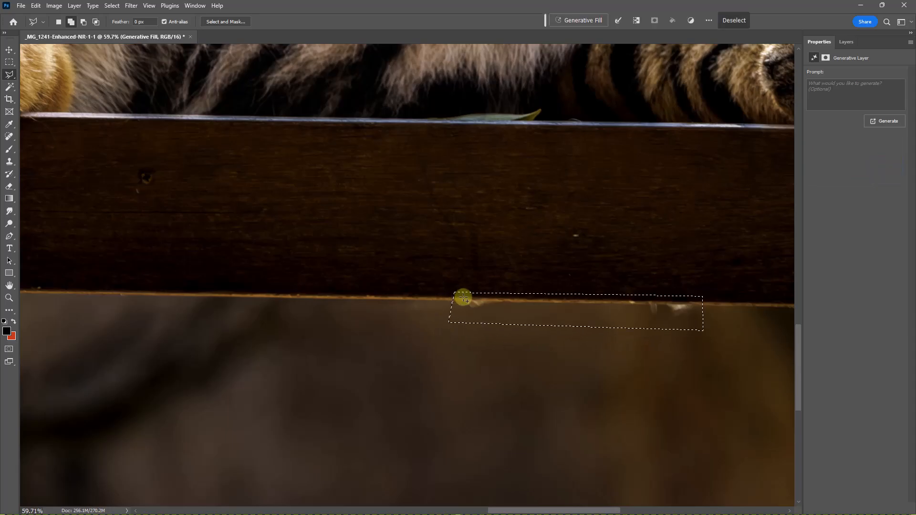
left_click(561, 21)
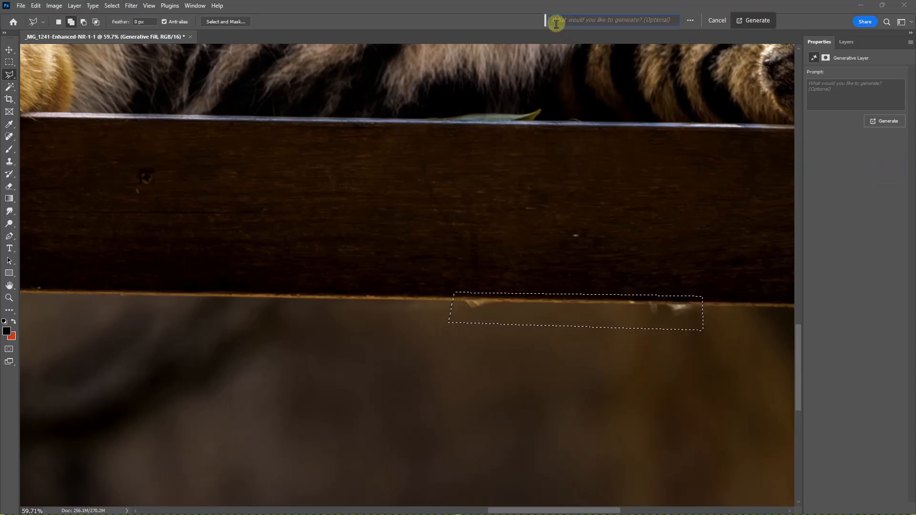
key("Return")
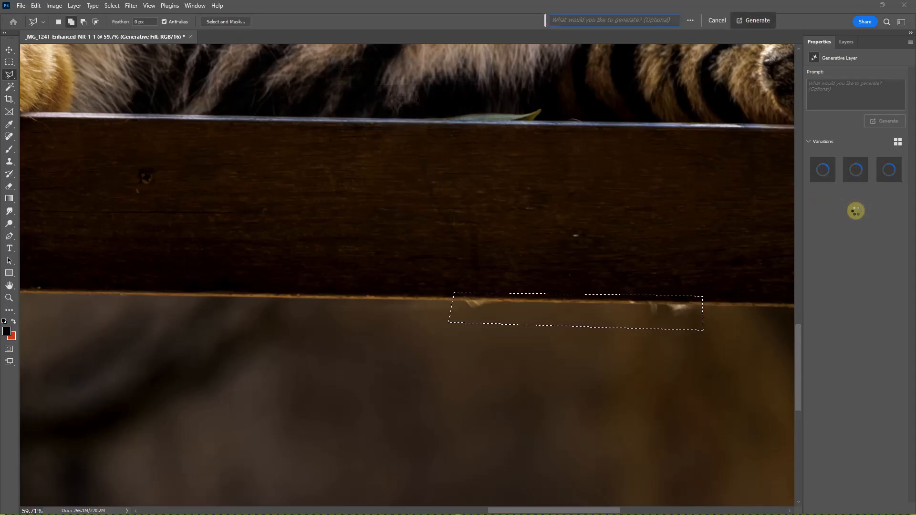
Step: Select the hanging strands under the beam near the photo's right edge and remove them with an unprompted Generative Fill
left_click_drag(699, 342, 192, 298)
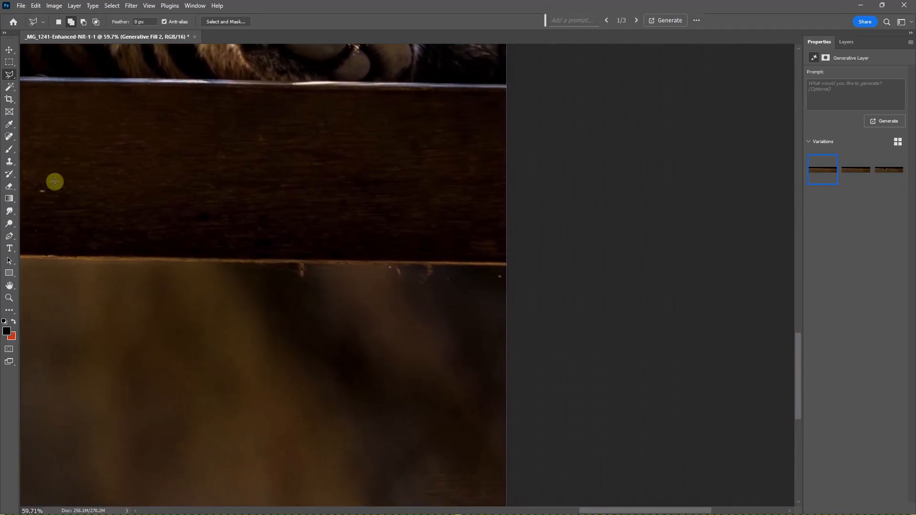
left_click(264, 256)
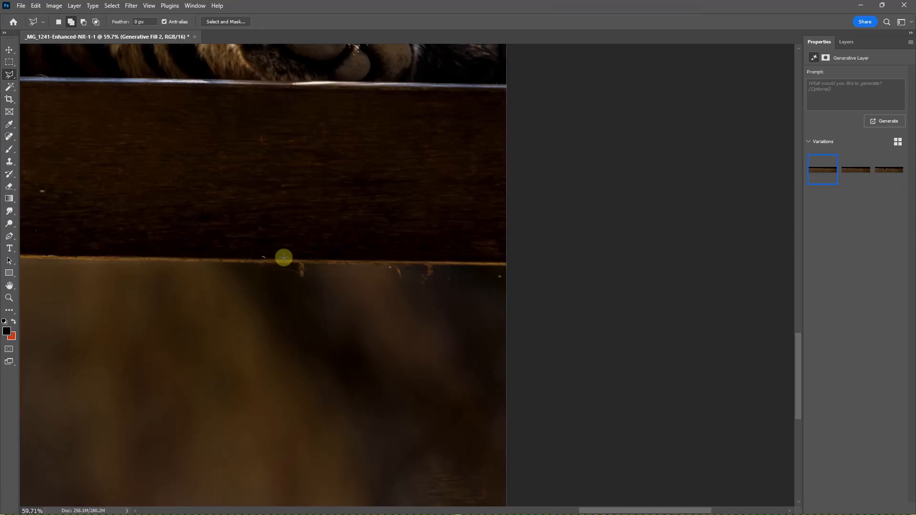
left_click(452, 259)
left_click(468, 289)
left_click(256, 289)
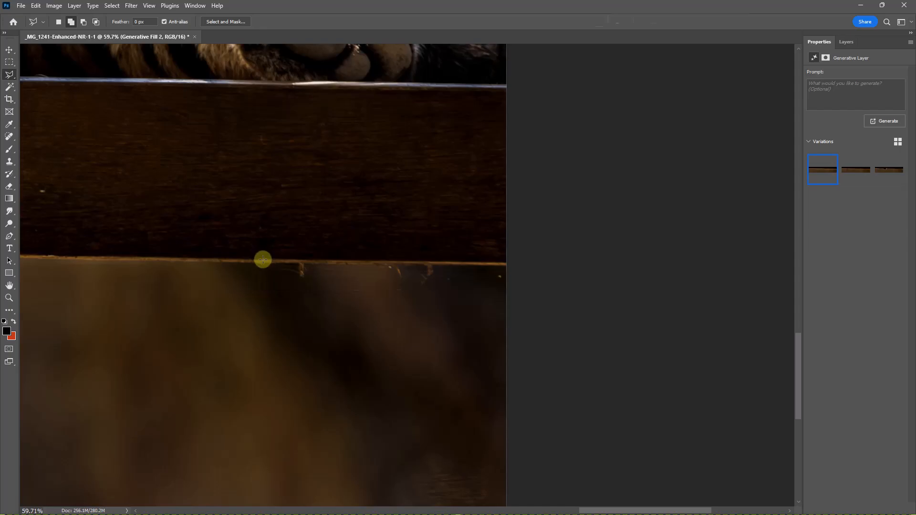
left_click(263, 260)
left_click(559, 22)
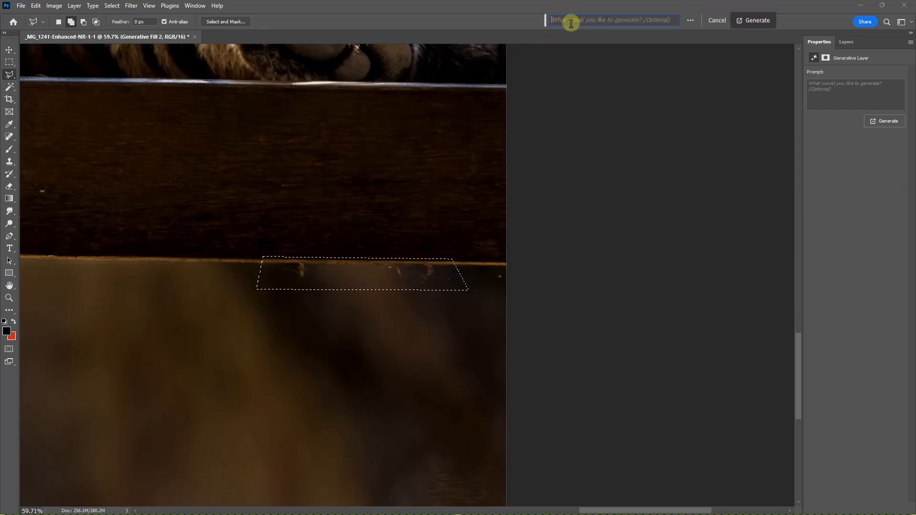
key("Return")
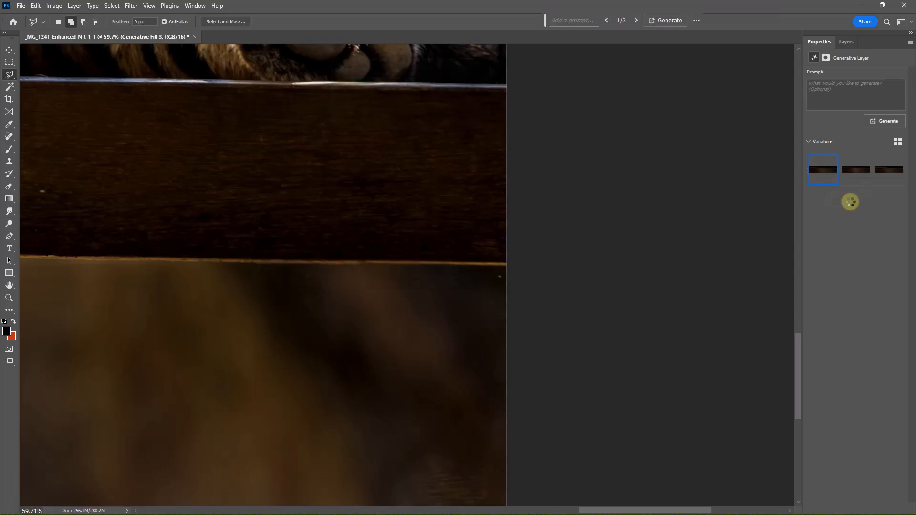
Step: Flatten the Generative Fill layers and the tiger photo into a single background layer
left_click(846, 42)
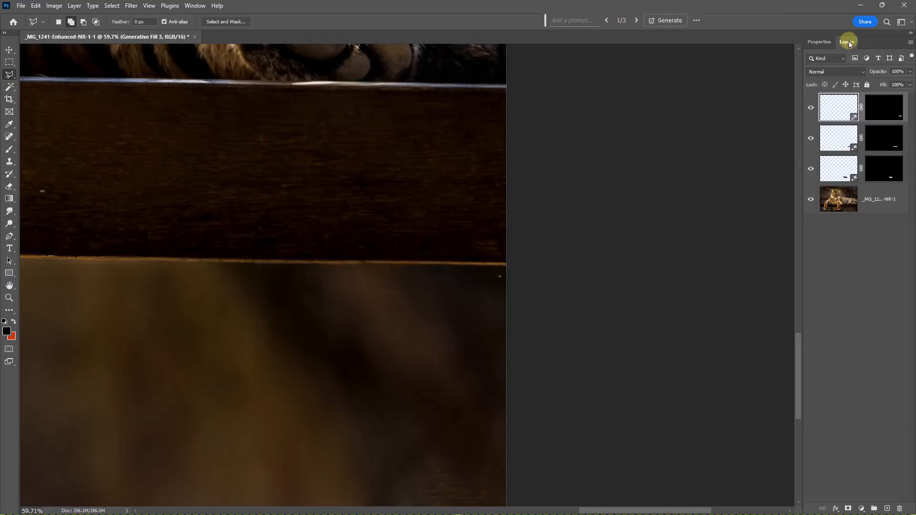
left_click(910, 44)
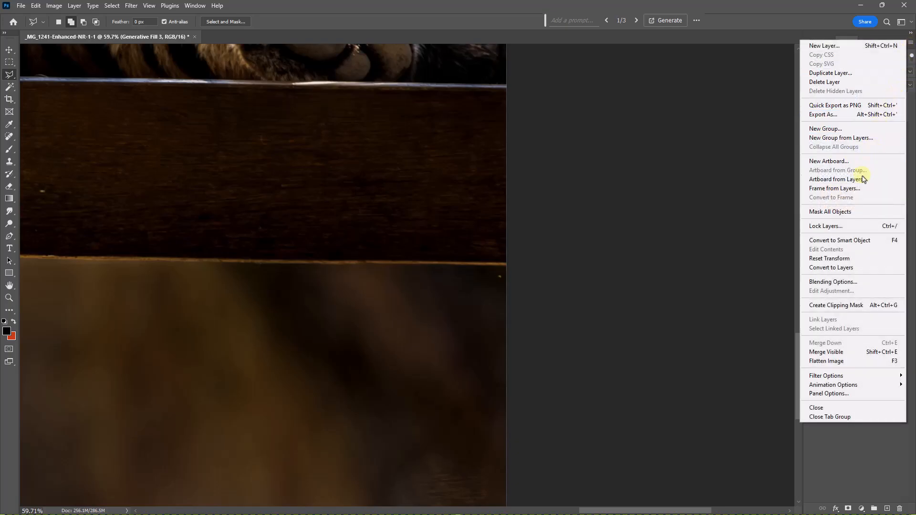
left_click(828, 361)
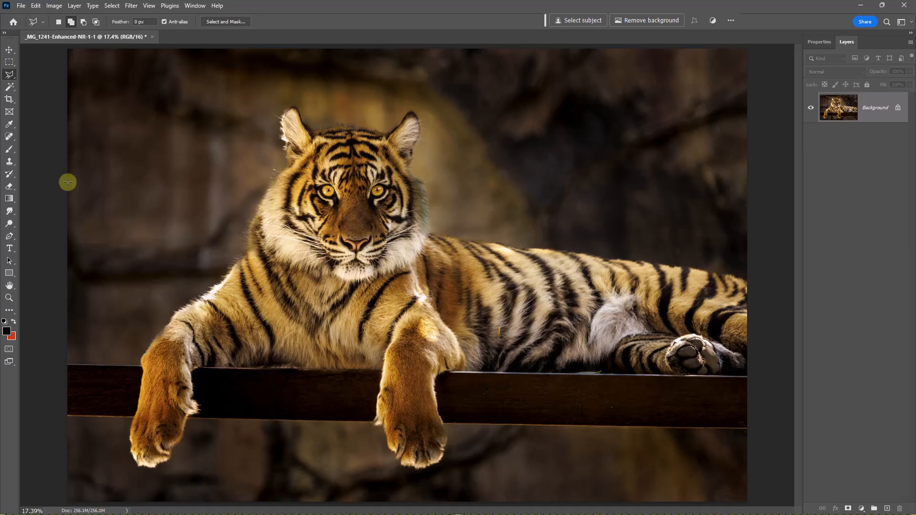
Step: Heal the small specks on the wooden beam with the Content-Aware Spot Healing Brush and check the beam along its length
left_click(10, 137)
right_click(10, 139)
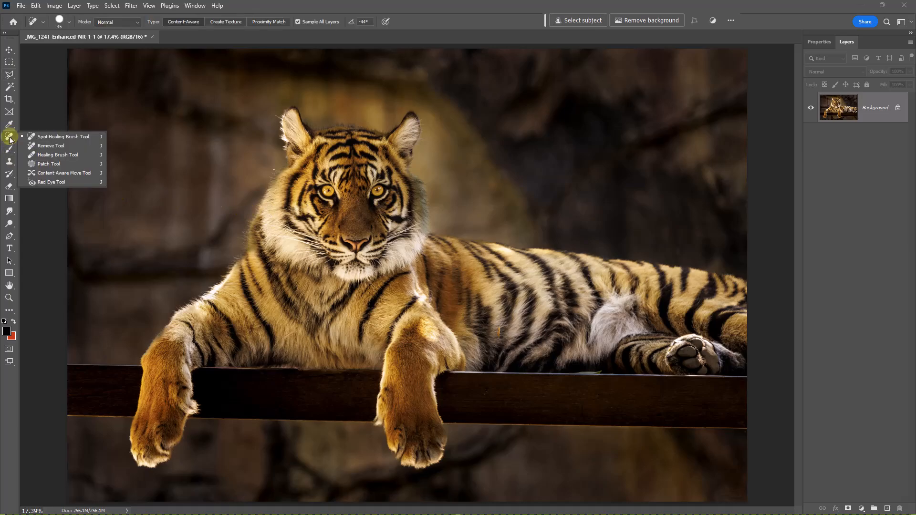
left_click(30, 137)
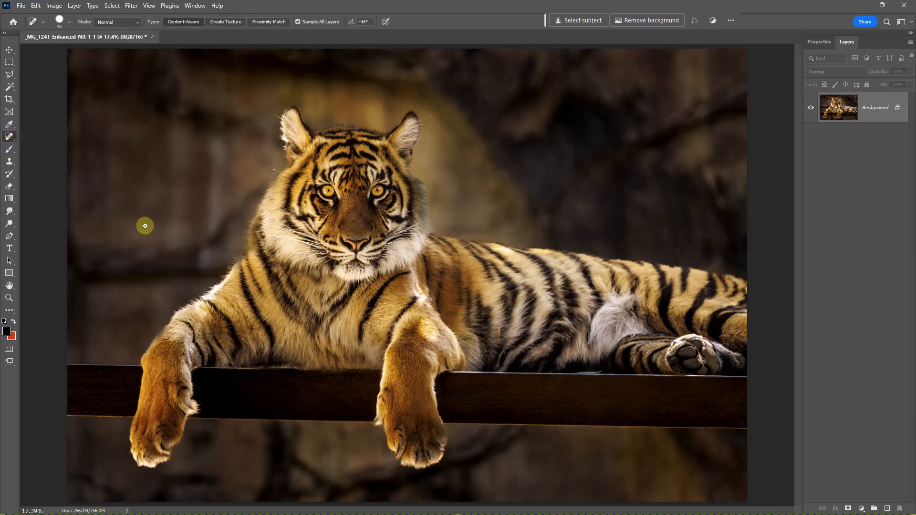
left_click(549, 408)
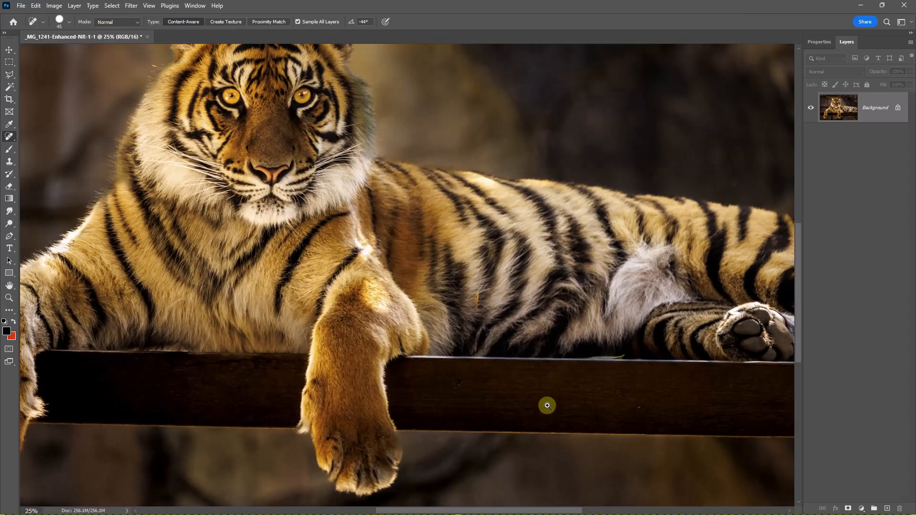
left_click(546, 405)
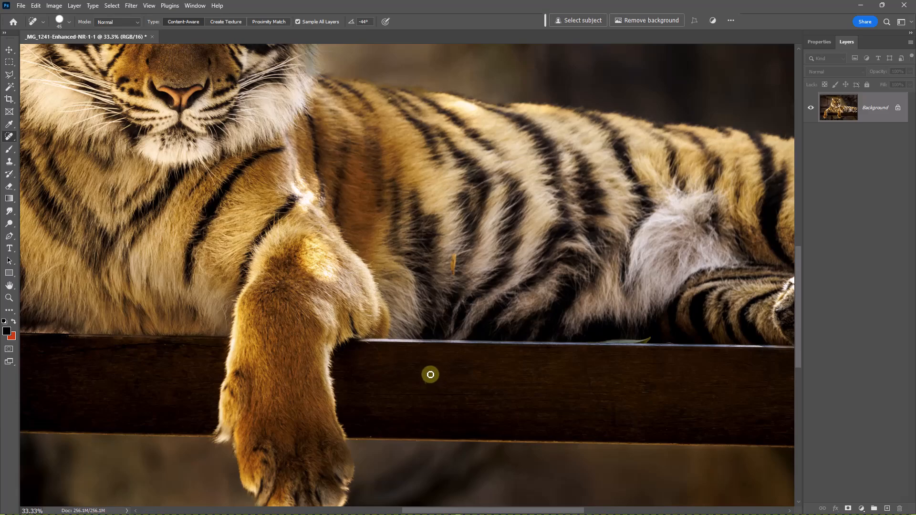
left_click_drag(449, 415, 691, 415)
mouse_move(249, 399)
left_mouse_down()
mouse_move(470, 402)
mouse_move(662, 421)
left_mouse_up()
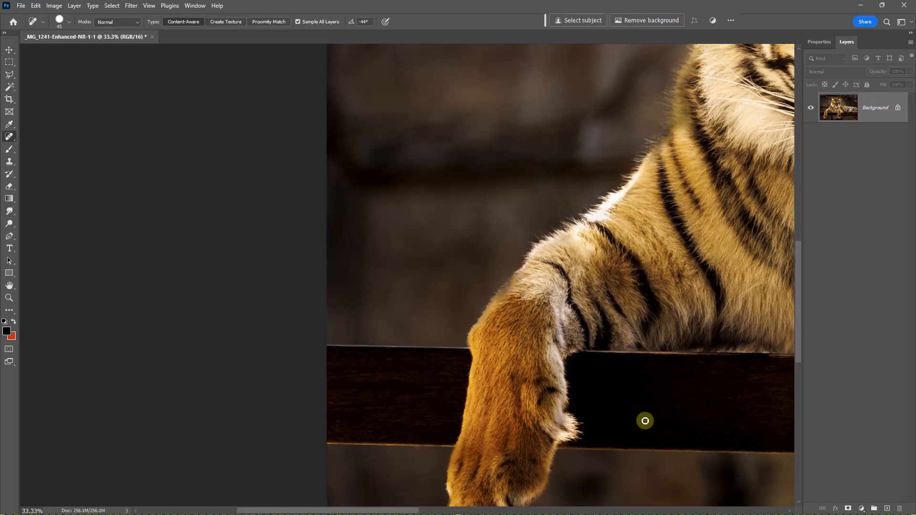
key("ctrl+0")
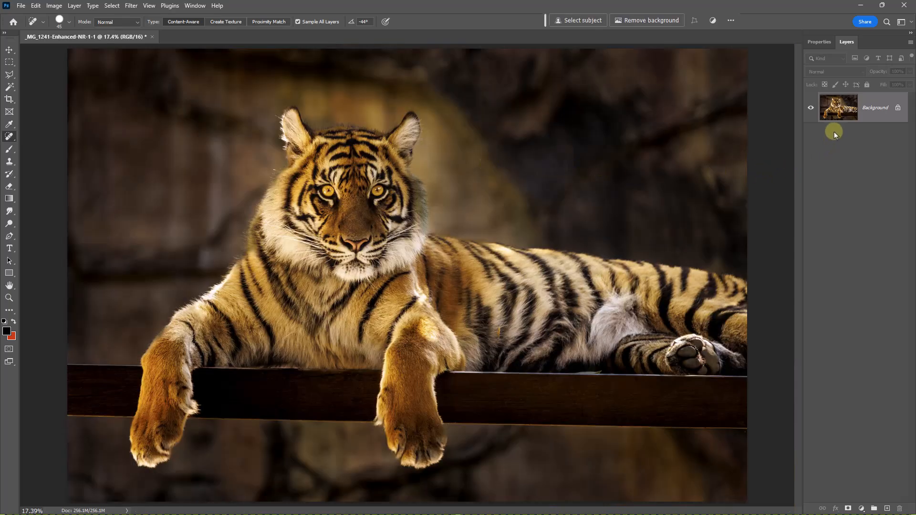
key("v")
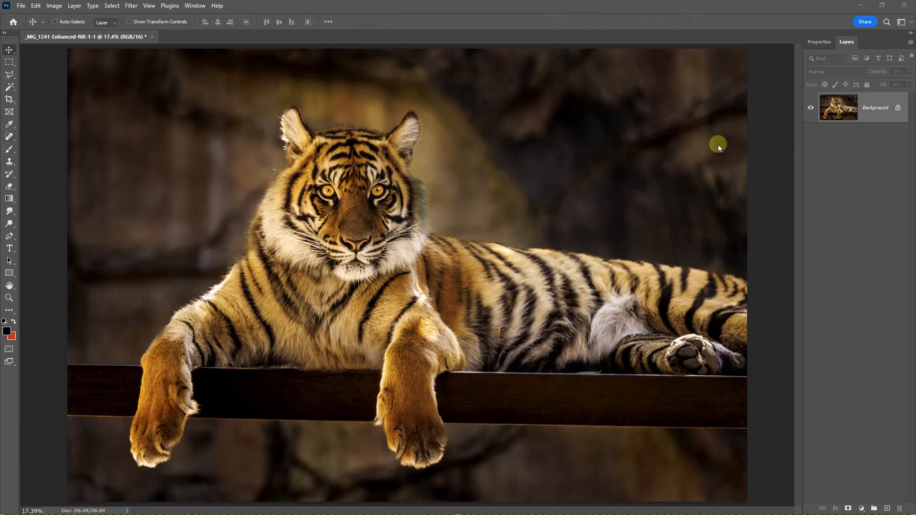
Step: Heal the bright patches in the rock background left of the tiger's head and at the upper edge with a 300 px Spot Healing Brush
left_click(9, 137)
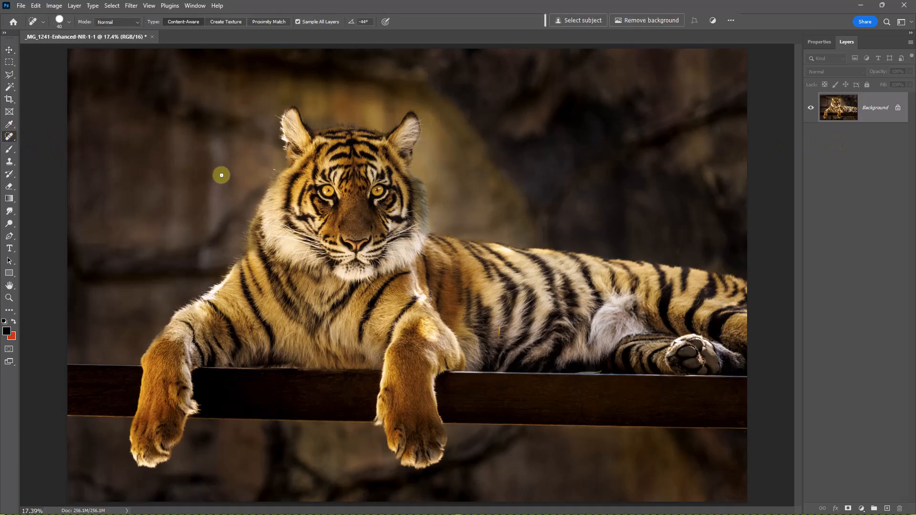
key("bracketright")
key("bracketright")
key("bracketright")
key("bracketright")
left_click_drag(218, 149, 205, 262)
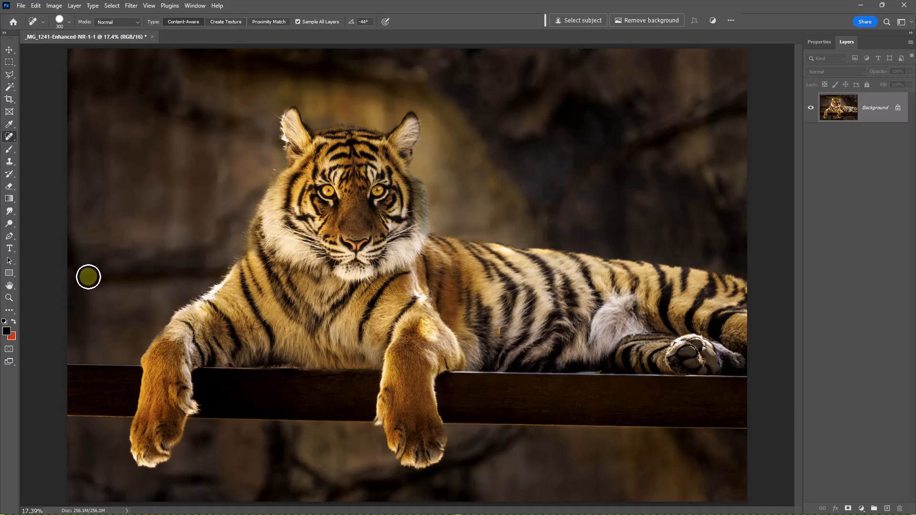
left_click_drag(219, 172, 215, 188)
left_click(215, 196)
left_click(225, 162)
left_click_drag(182, 228, 178, 242)
left_click(181, 135)
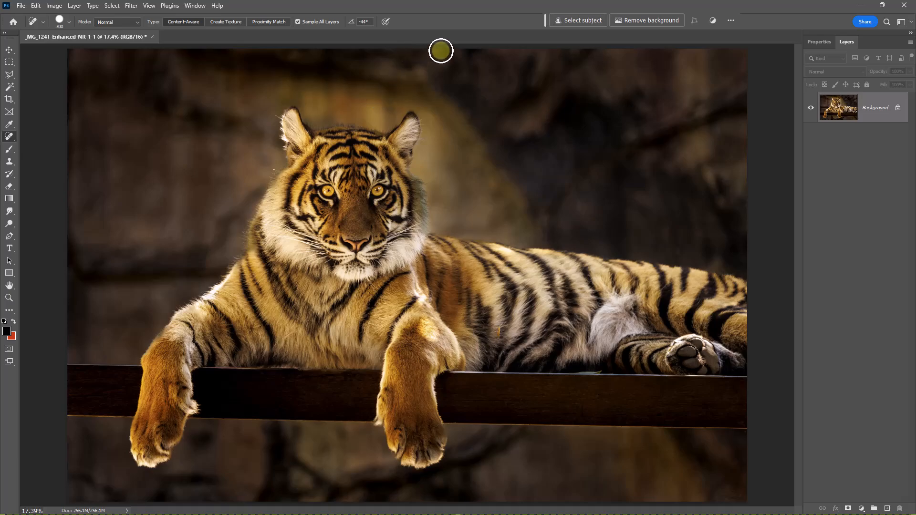
left_click(439, 56)
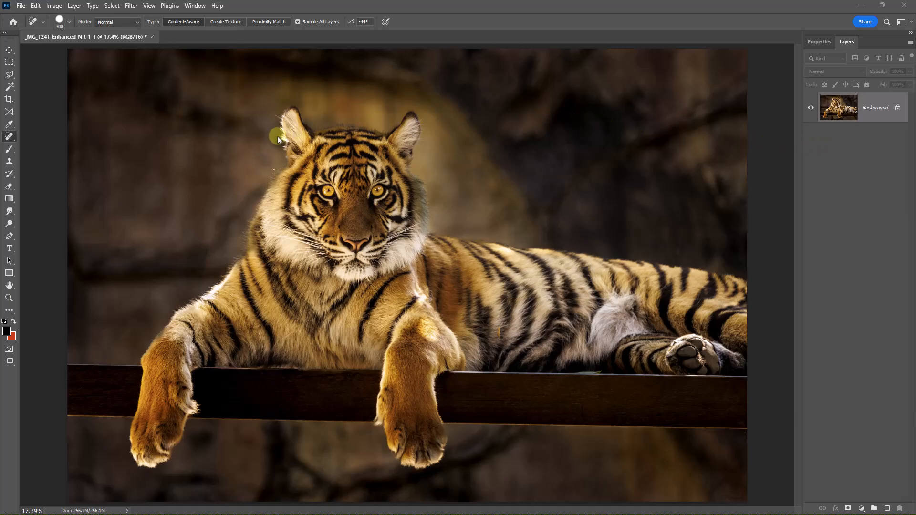
Step: Switch to the Burn tool with the Midtones range and 10% exposure for darkening the background
left_click(11, 227)
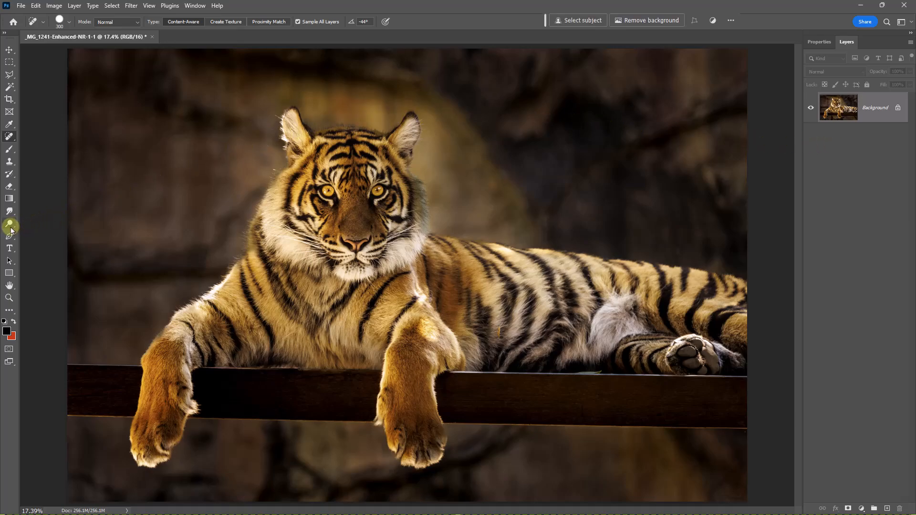
left_click(11, 227)
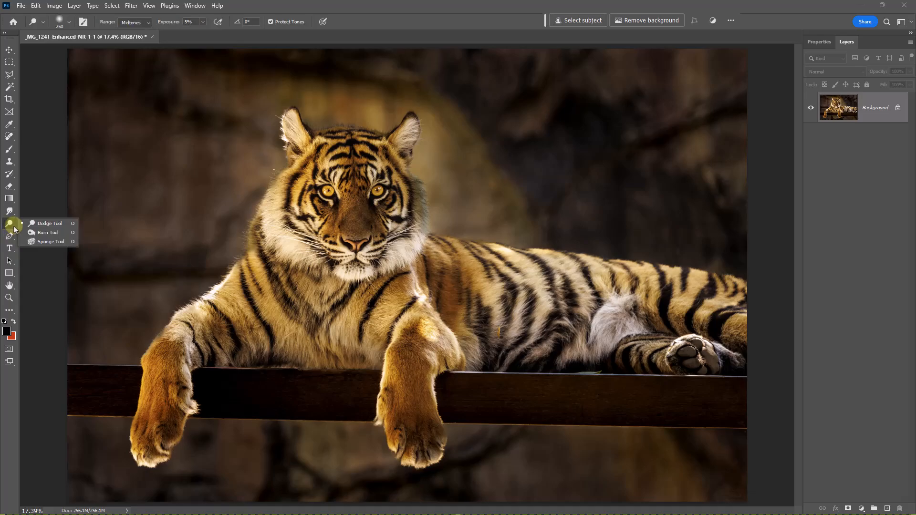
left_click(47, 233)
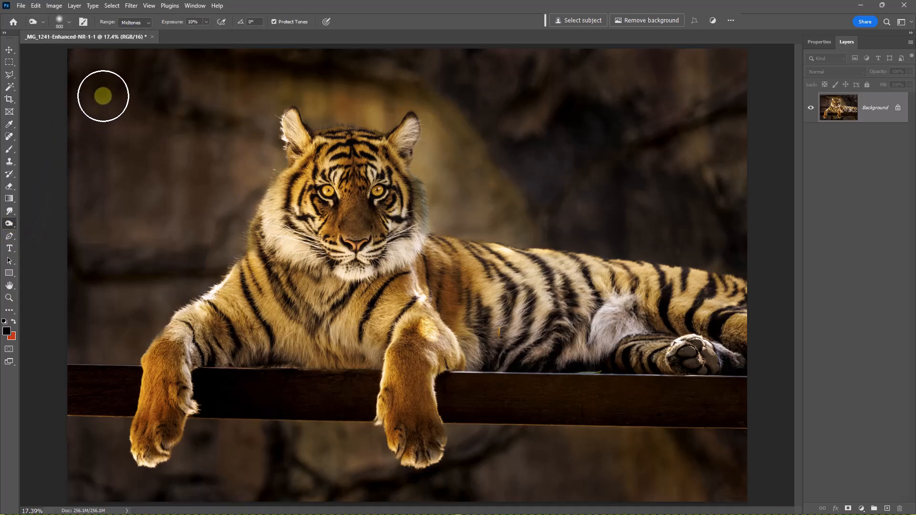